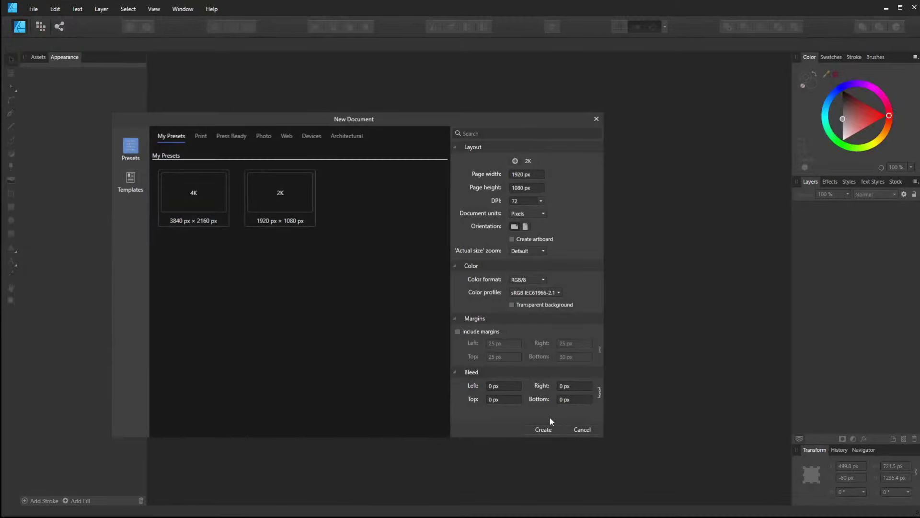
Create a new blank document from the 2K preset at 1920×1080 px
click(545, 430)
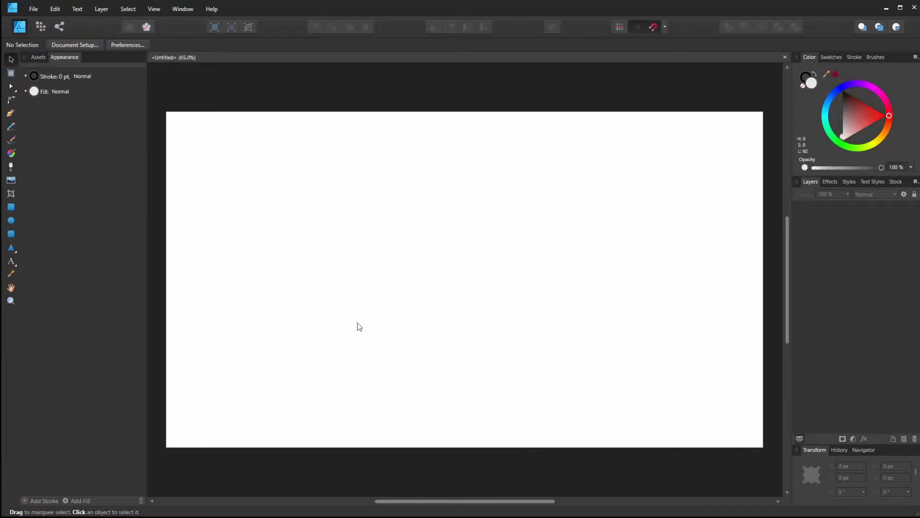
Place 'hatch' as 288 pt centre-aligned artistic text at the page's horizontal centre
click(12, 261)
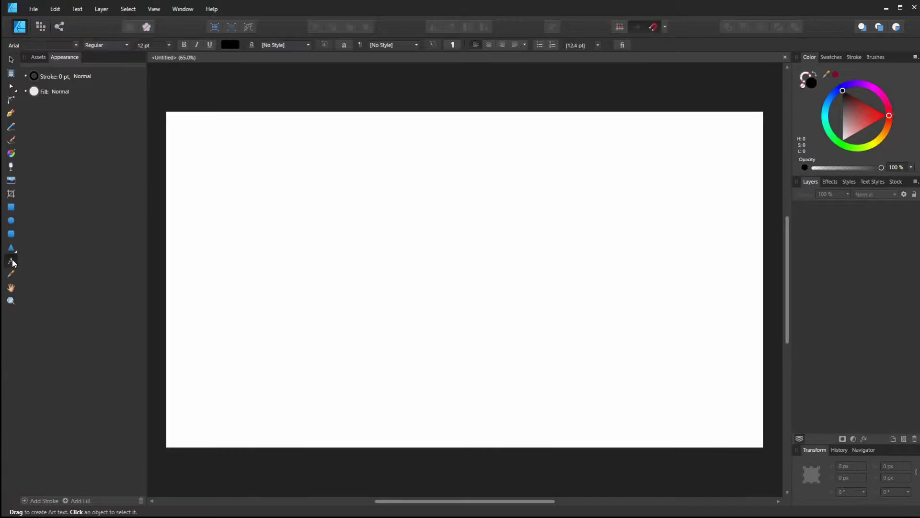
click(490, 45)
click(169, 45)
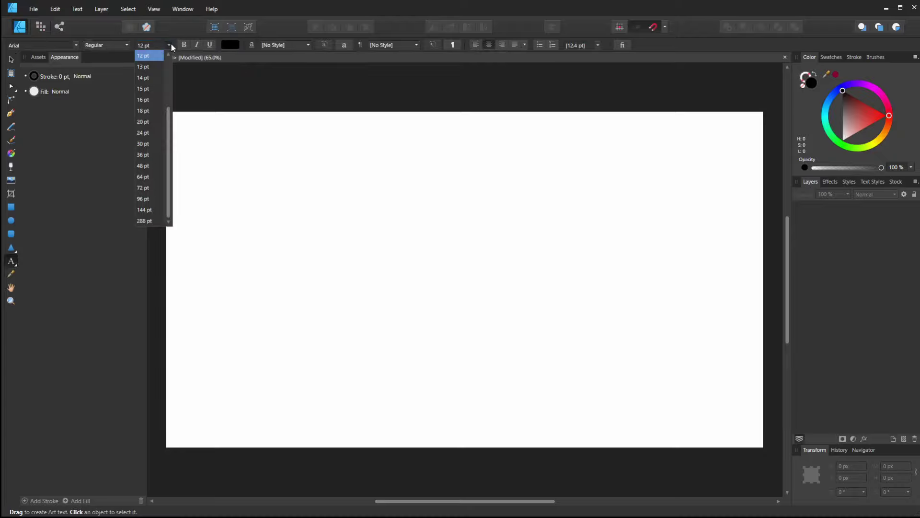
click(144, 221)
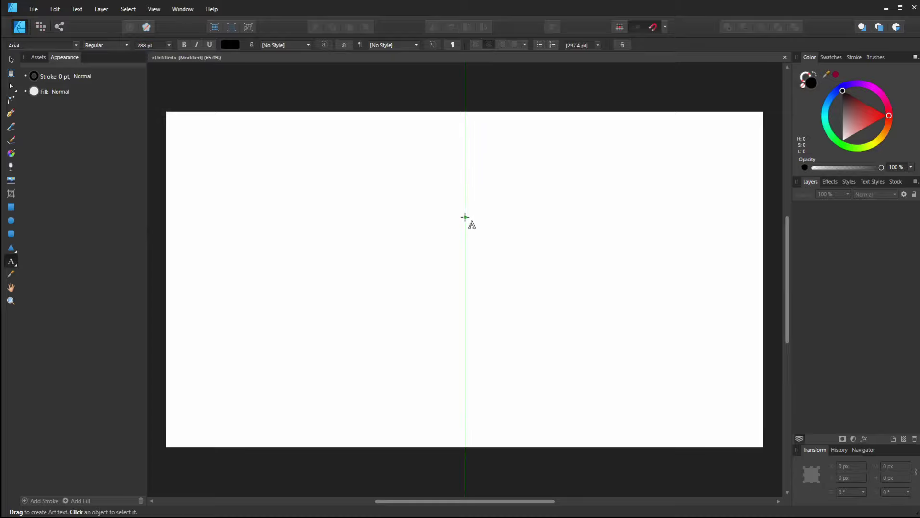
click(465, 217)
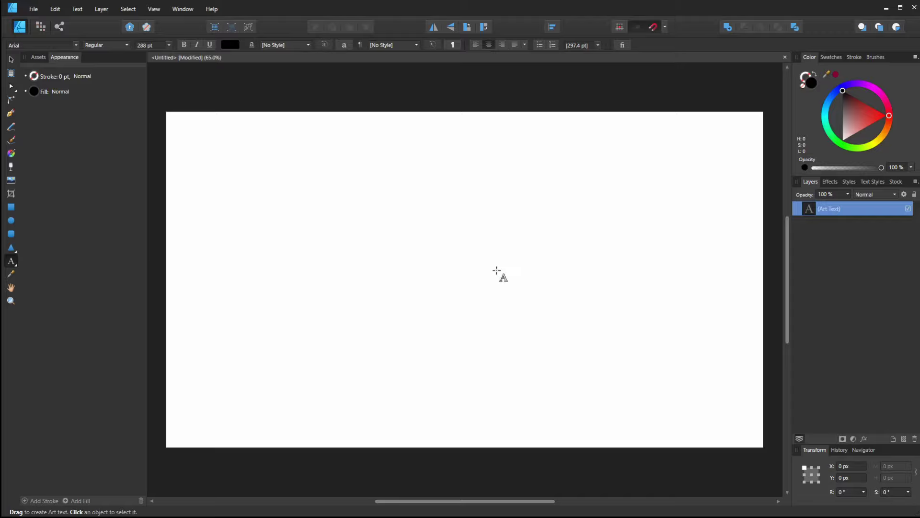
text(hatch)
key(Escape)
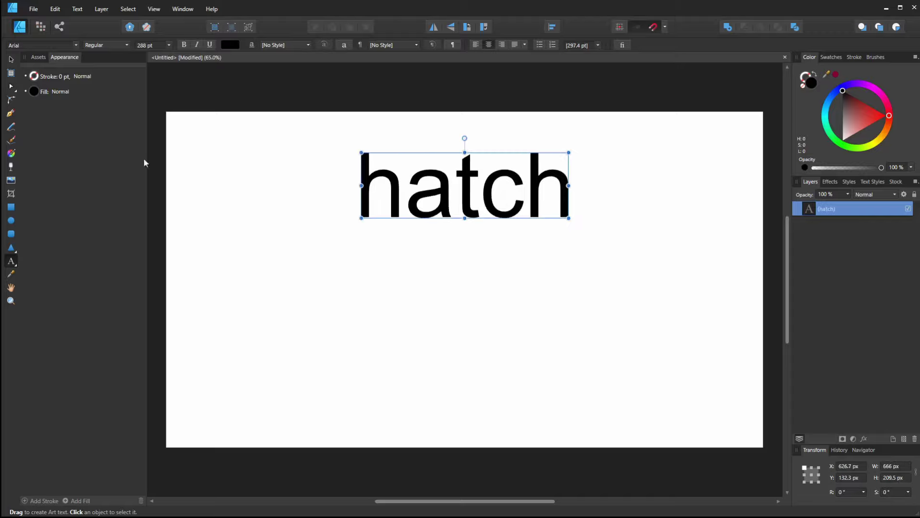
Set the text font to Contrail One and turn on All Caps so it reads HATCH
click(11, 61)
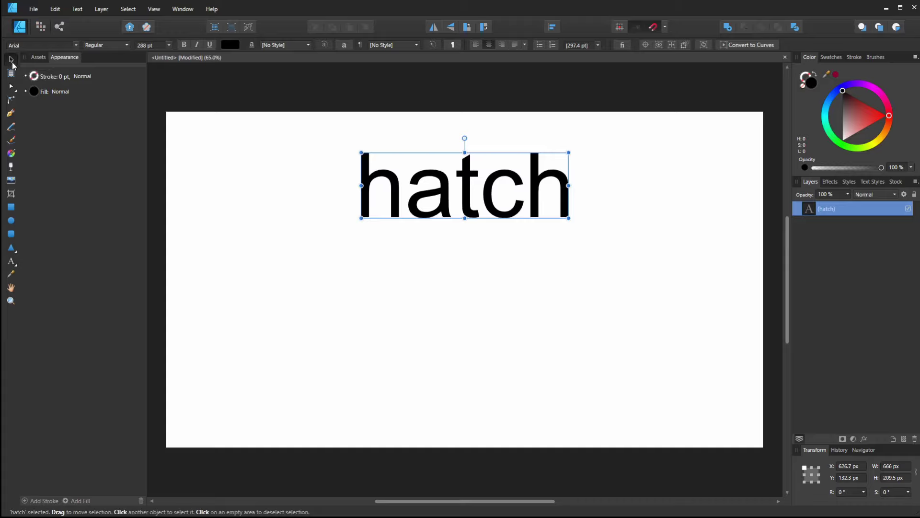
click(32, 45)
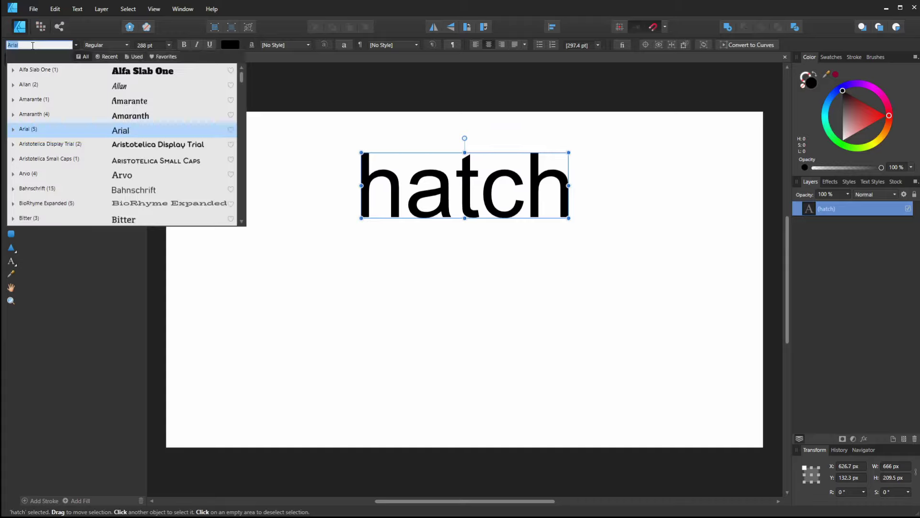
text(cont)
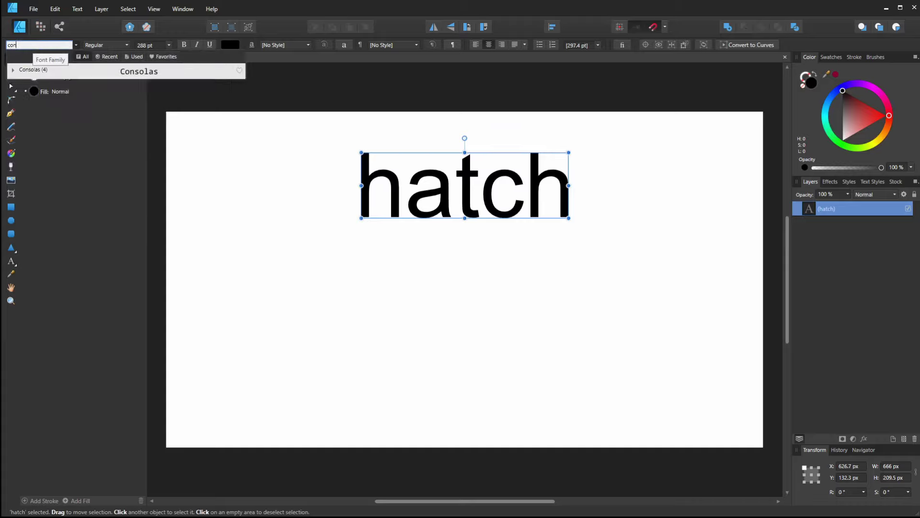
click(56, 71)
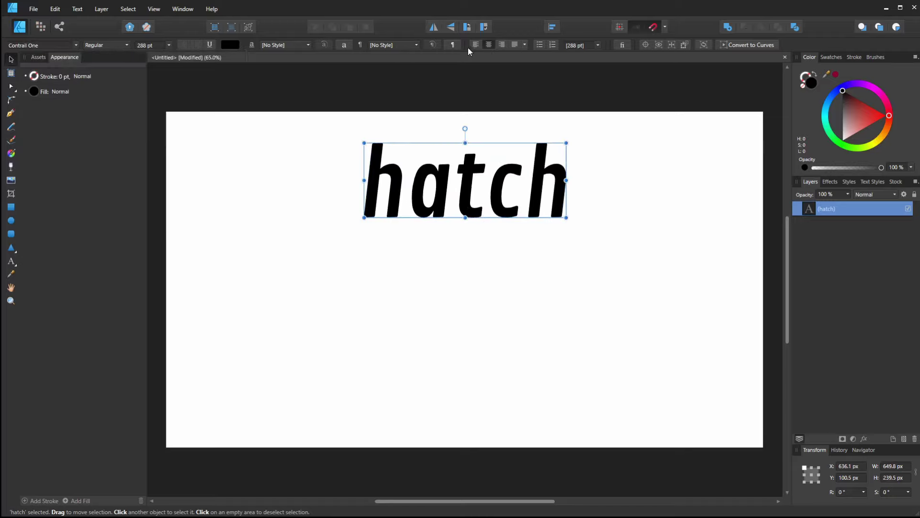
click(345, 45)
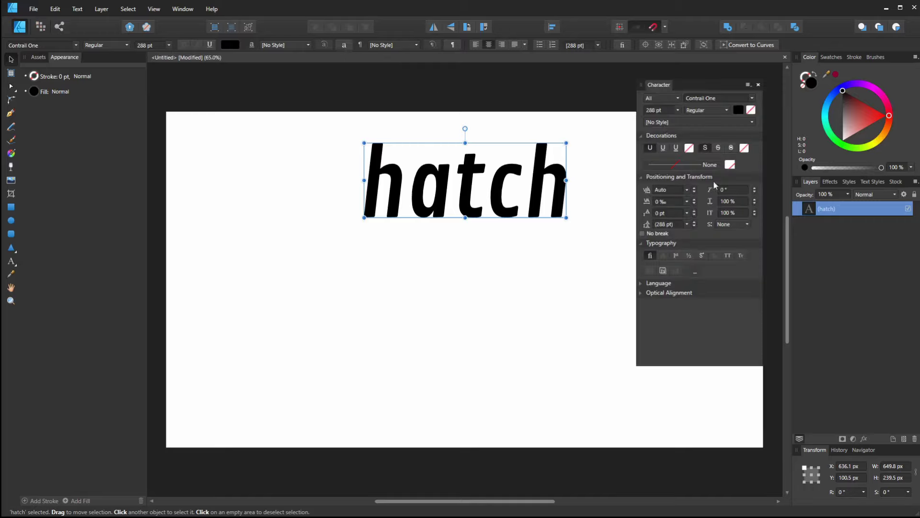
click(728, 256)
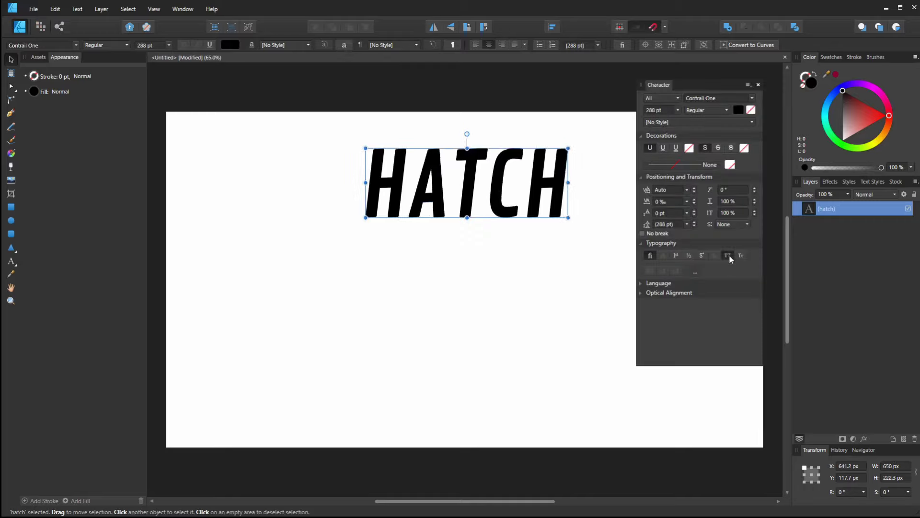
click(511, 308)
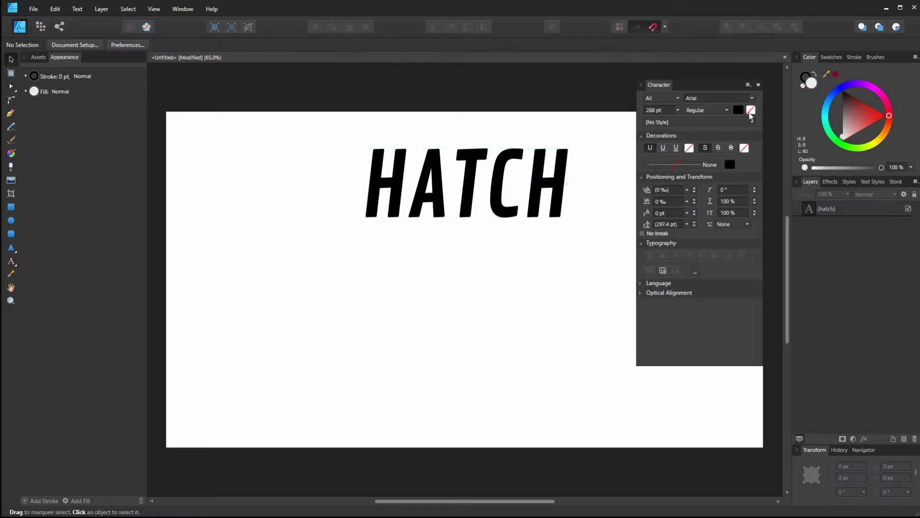
Scale HATCH up to about 708 pt, move it to page centre, and lock its layer
click(758, 84)
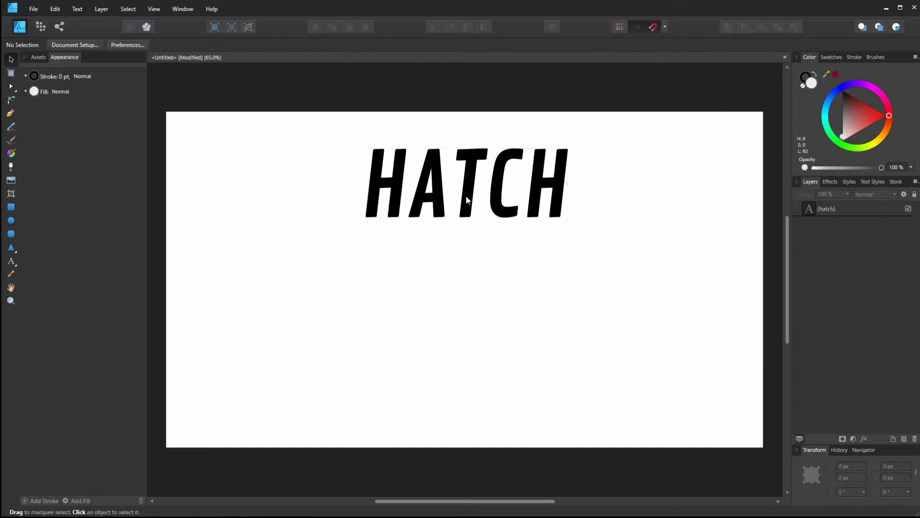
click(468, 199)
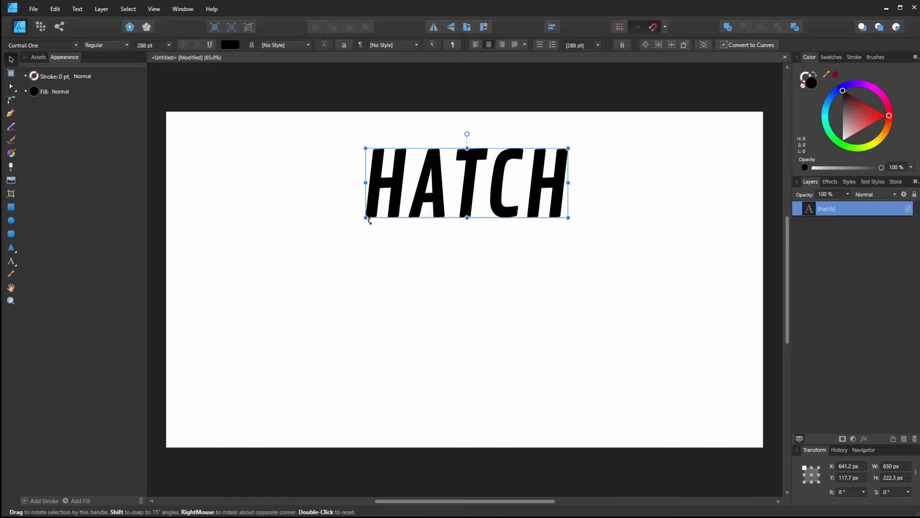
mouse_move(366, 219)
mouse_down()
mouse_move(340, 234)
mouse_move(281, 242)
mouse_move(249, 231)
mouse_move(210, 242)
mouse_up()
drag(460, 213, 458, 293)
click(540, 102)
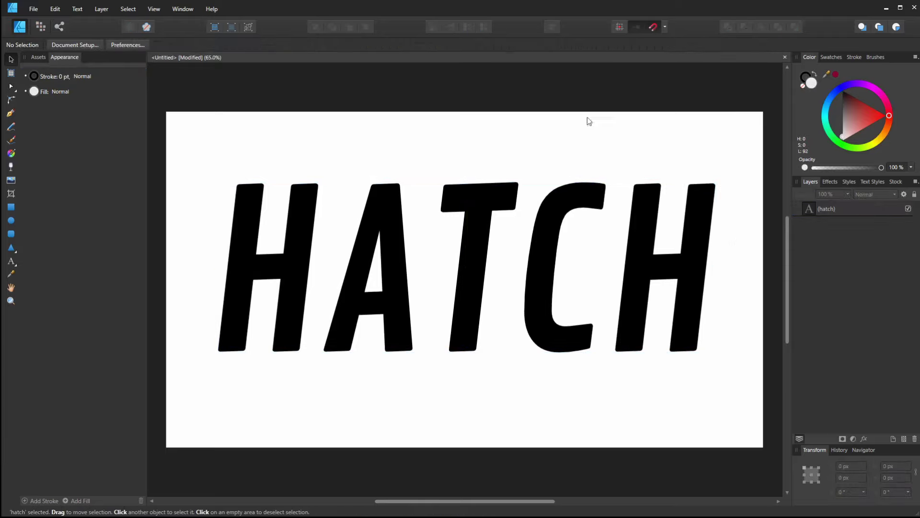
click(888, 209)
click(914, 195)
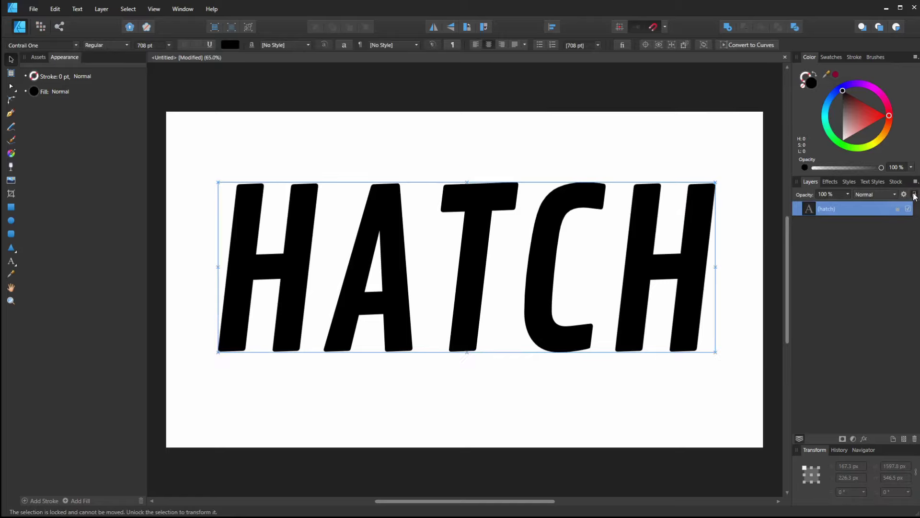
Add a new layer above the text and set a 4.5 pt grey Pen Tool stroke
click(893, 440)
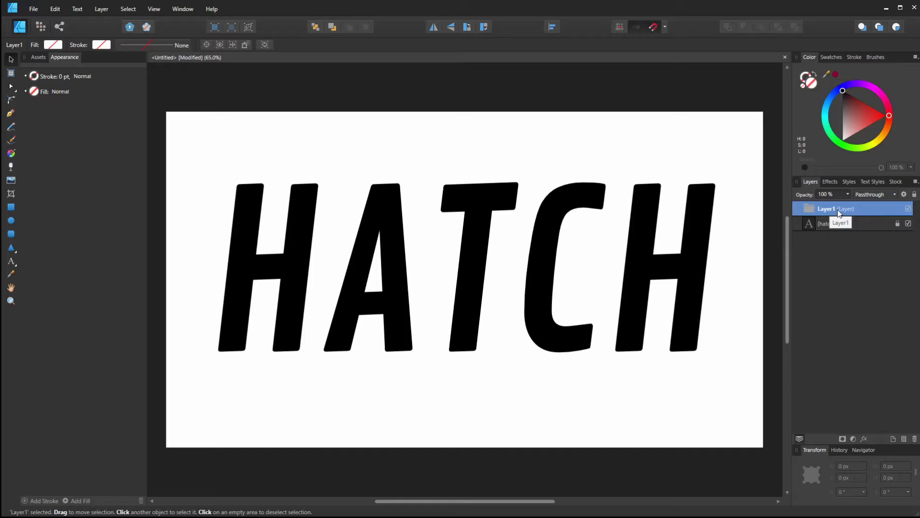
click(14, 114)
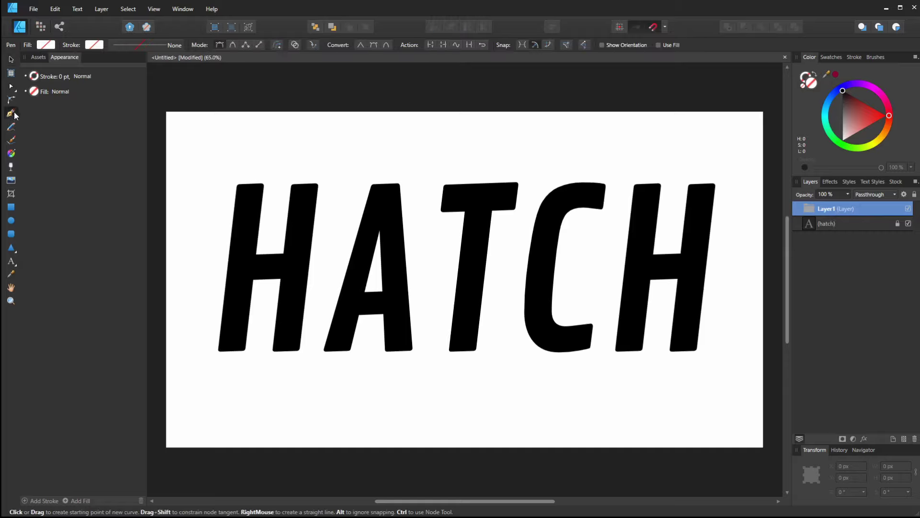
click(59, 75)
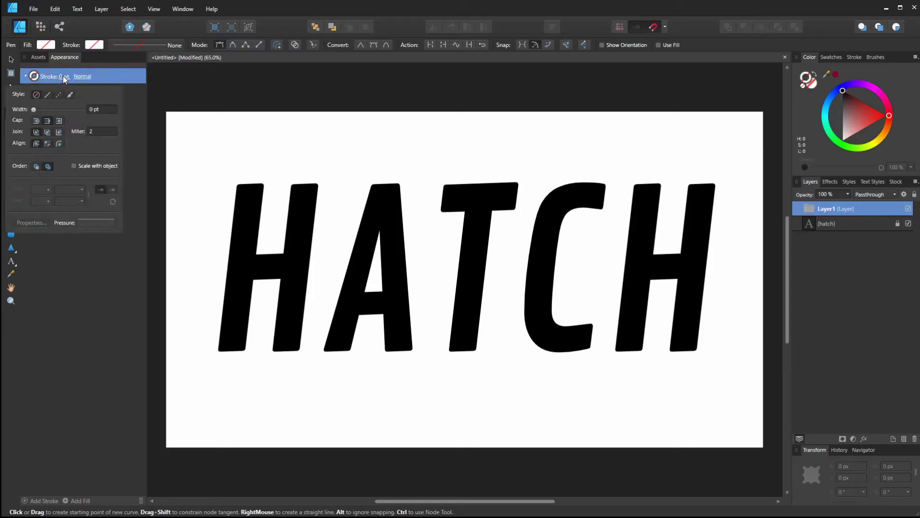
drag(34, 110, 51, 112)
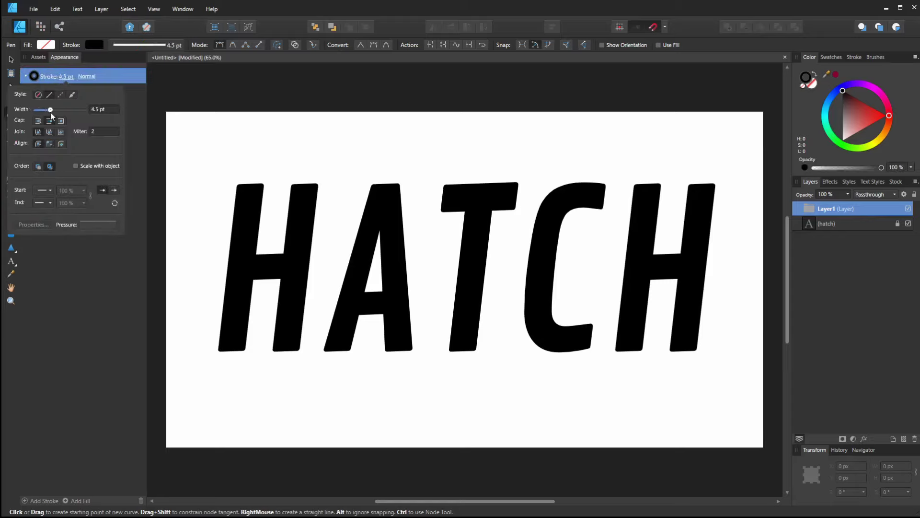
click(35, 77)
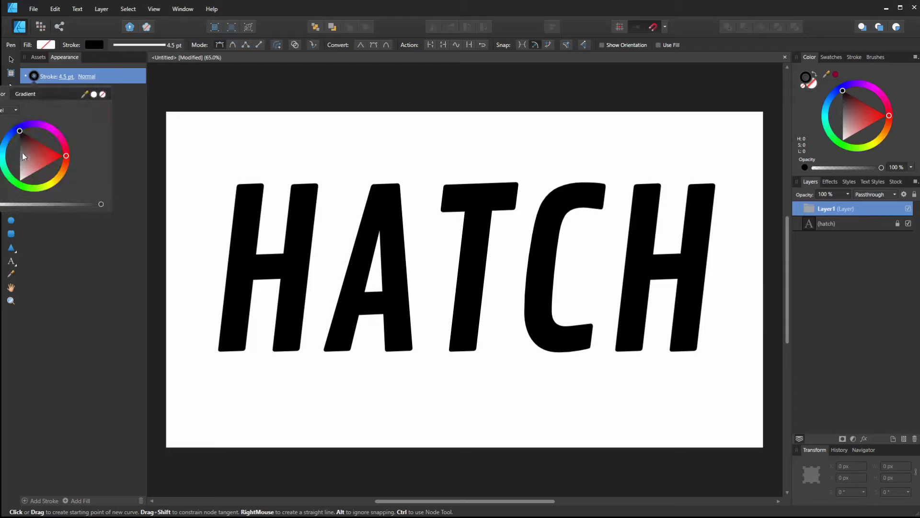
drag(23, 156, 18, 155)
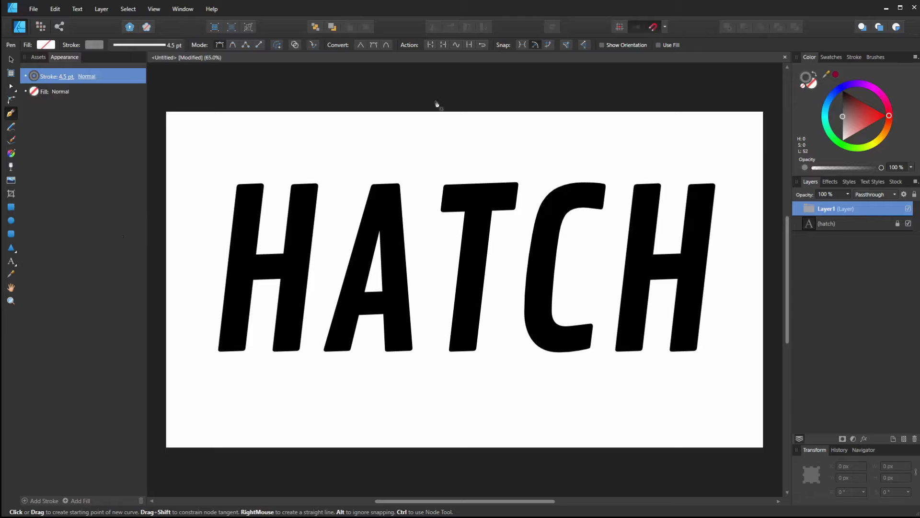
click(389, 89)
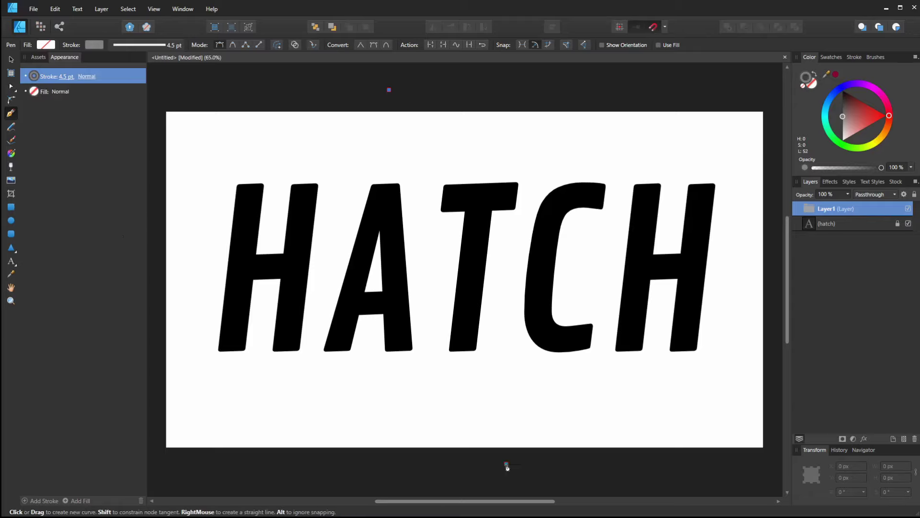
End the diagonal line below the page and widen its grey stroke to 10.3 pt
click(507, 464)
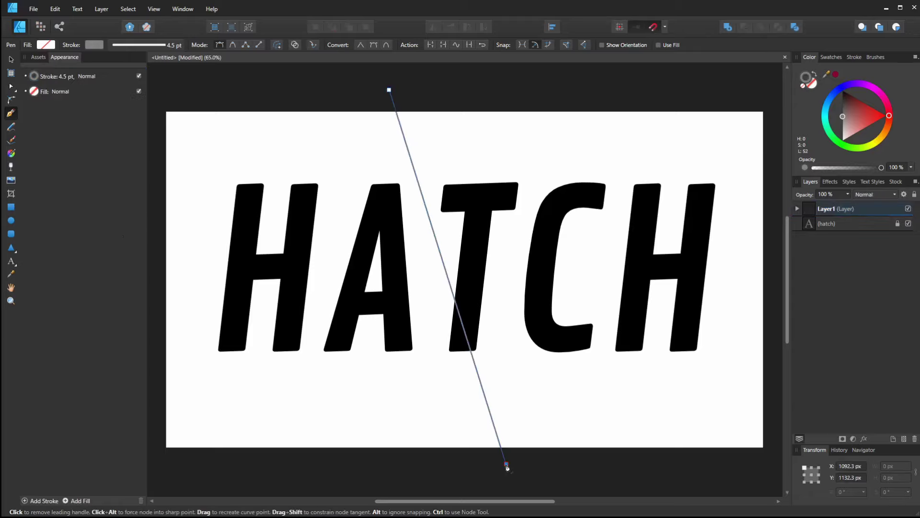
click(67, 81)
click(67, 76)
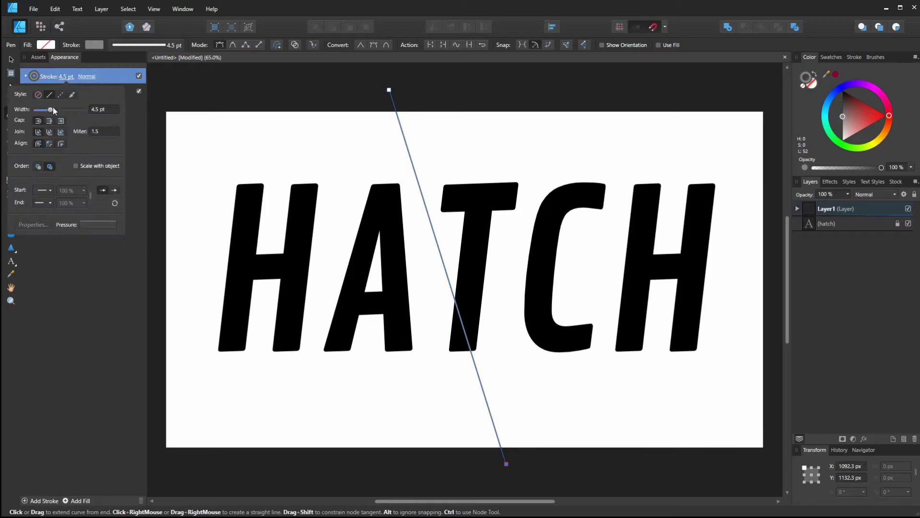
drag(51, 110, 56, 111)
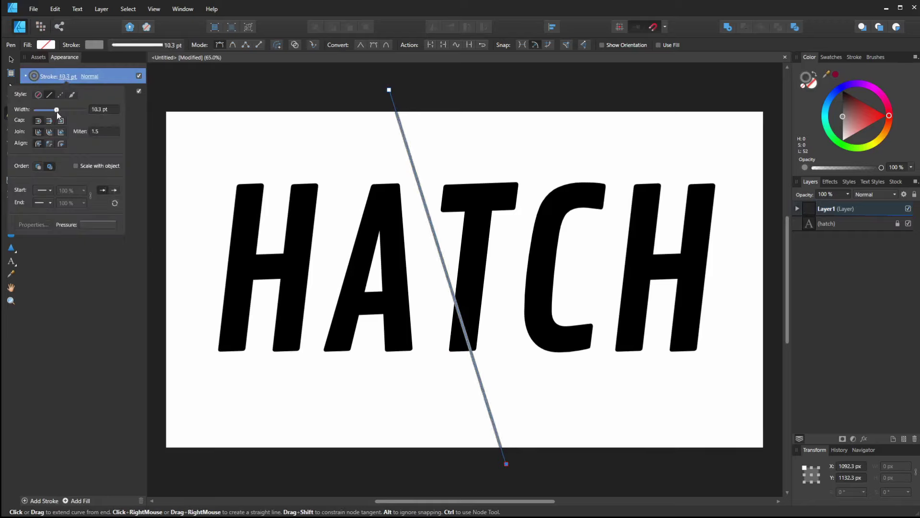
click(11, 60)
click(11, 60)
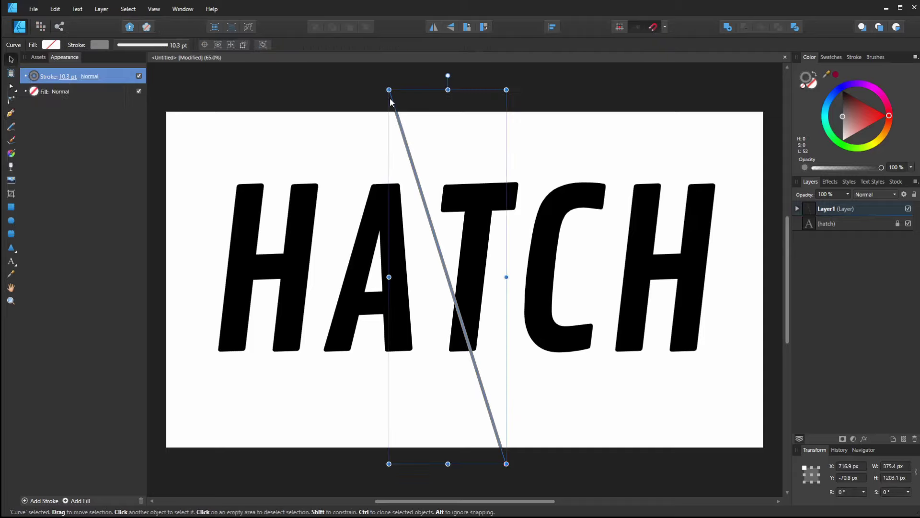
Zoom in on the line and Ctrl-drag a copy just to its left
scroll(390, 97, up, 2)
drag(426, 186, 509, 179)
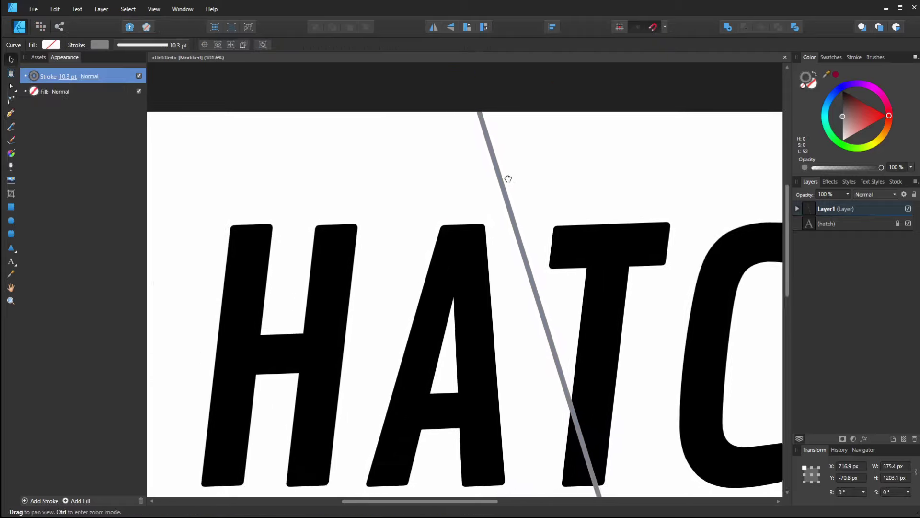
scroll(513, 154, up, 3)
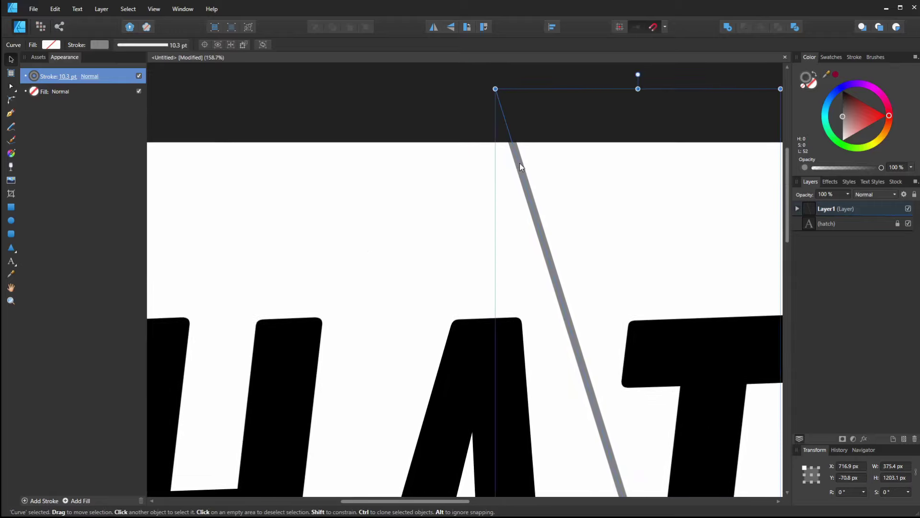
ctrl+drag(519, 163, 505, 163)
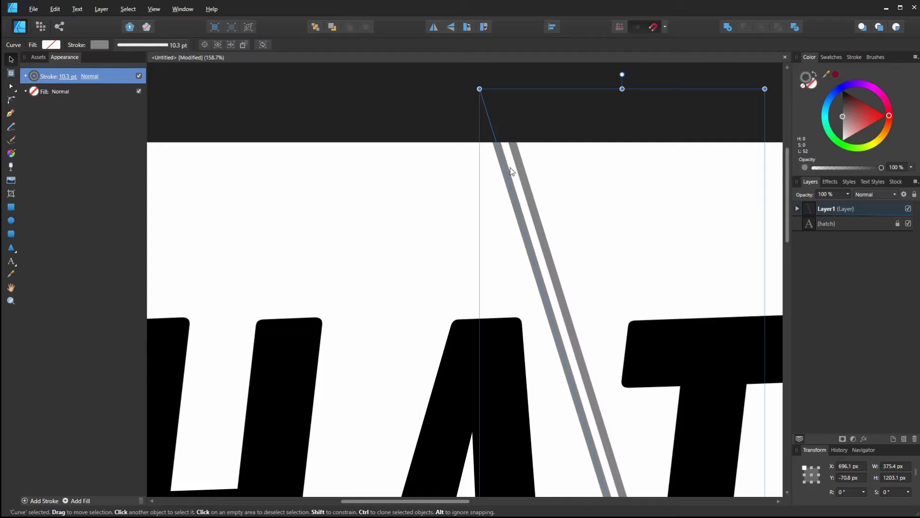
Repeat the offset copy with Ctrl+J to build the hatch row, undoing a stray move
key(ctrl+j)
key(ctrl+j)
key(ctrl+j)
key(ctrl+j)
key(ctrl+j)
key(ctrl+j)
key(ctrl+j)
key(ctrl+j)
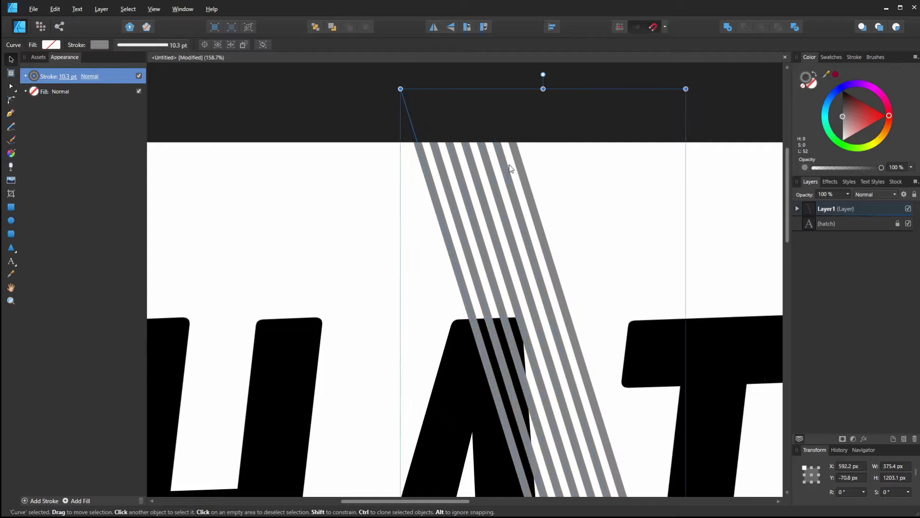
key(ctrl+j)
key(ctrl+j)
key(ctrl+j)
key(ctrl+j)
key(ctrl+j)
key(ctrl+j)
key(ctrl+j)
key(ctrl+j)
key(ctrl+j)
key(ctrl+j)
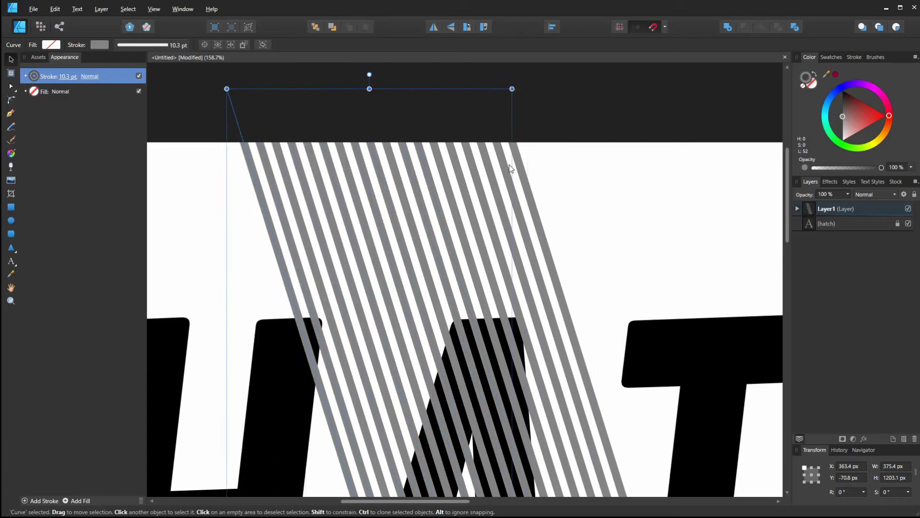
key(ctrl+j)
key(ctrl+j)
key(ctrl+j)
key(ctrl+j)
key(ctrl+j)
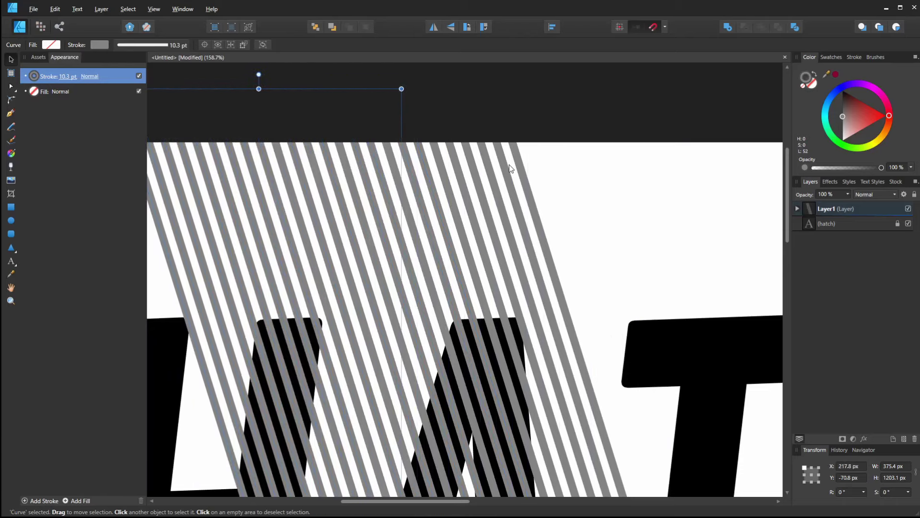
scroll(498, 122, down, 5)
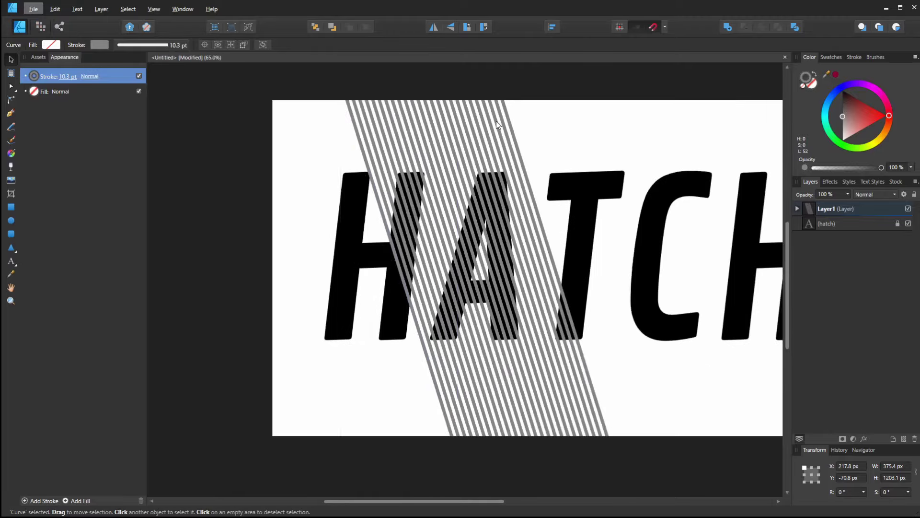
drag(504, 152, 477, 288)
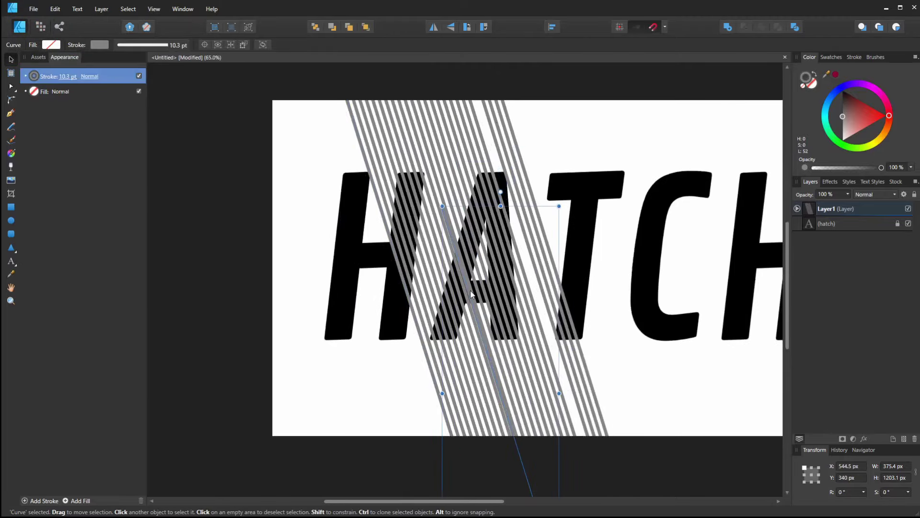
key(ctrl+z)
click(286, 120)
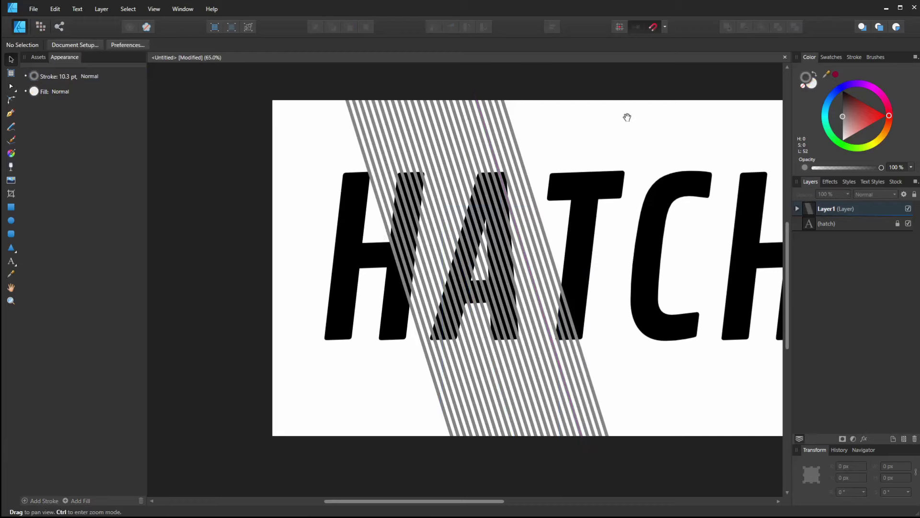
Pan to show all of HATCH and marquee across the tops of the 25 hatch lines
drag(627, 117, 542, 148)
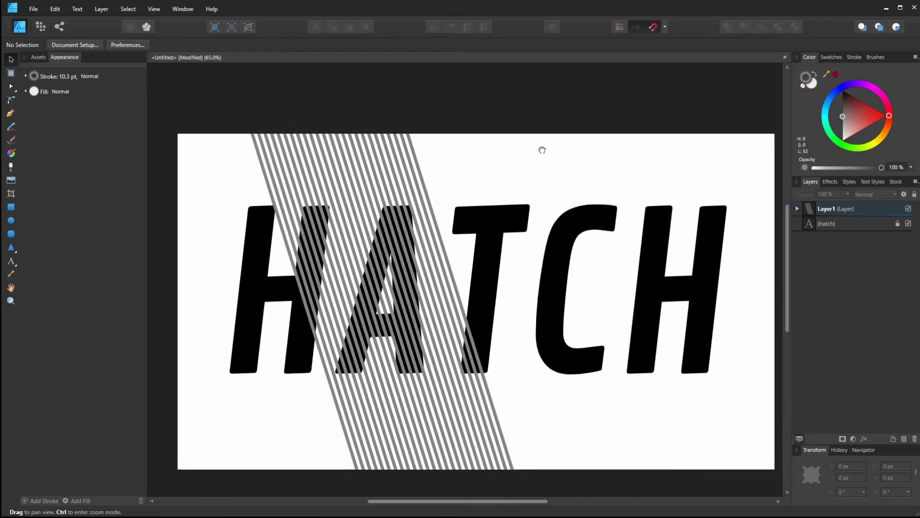
mouse_move(484, 94)
mouse_down()
mouse_move(282, 138)
mouse_move(297, 146)
mouse_move(265, 156)
mouse_move(355, 136)
mouse_move(228, 171)
mouse_move(319, 151)
mouse_move(227, 164)
mouse_move(377, 149)
mouse_move(233, 170)
mouse_up()
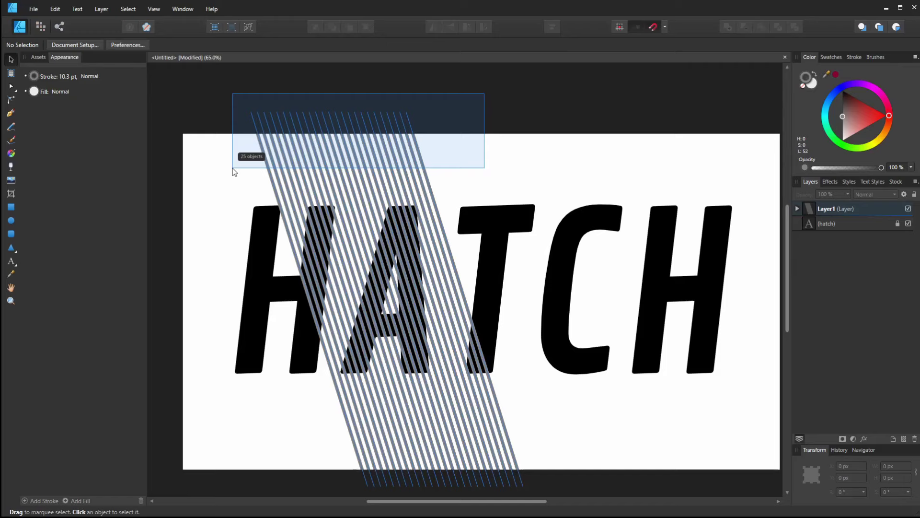
drag(234, 172, 235, 172)
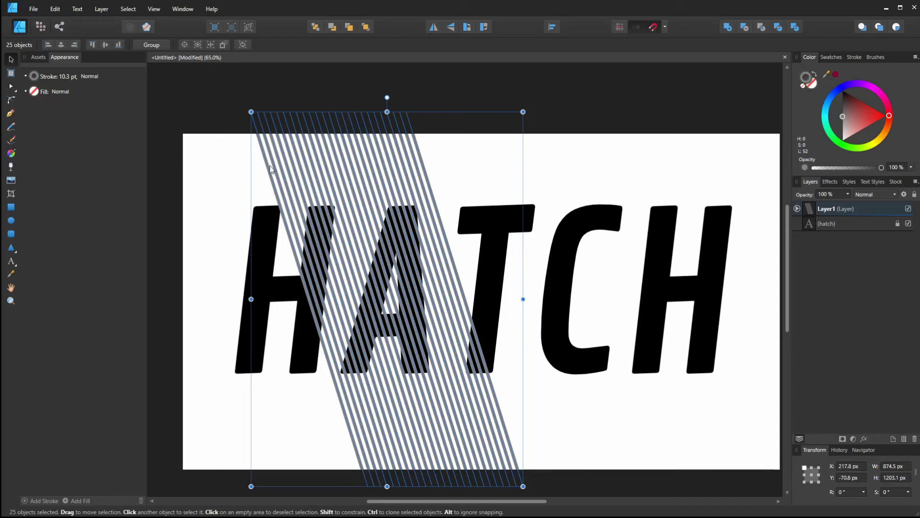
Clone the 25 selected hatch lines leftward twice, reaching the page's left edge
mouse_move(265, 168)
mouse_down()
mouse_move(218, 173)
mouse_move(94, 154)
mouse_move(239, 148)
mouse_move(178, 147)
mouse_up()
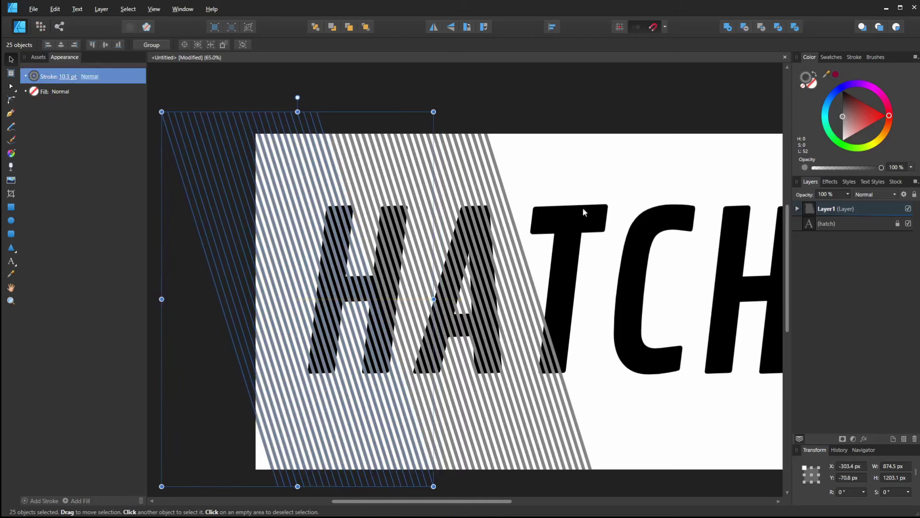
key(space)
drag(467, 237, 490, 126)
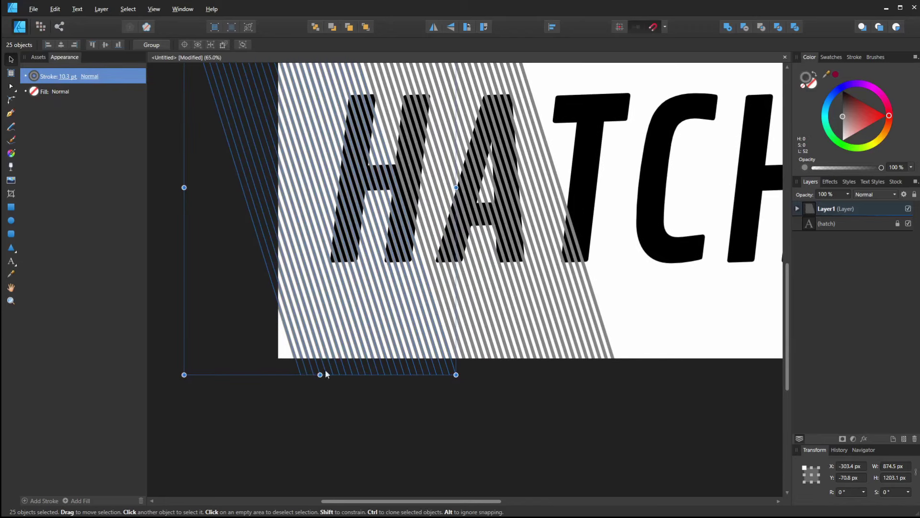
drag(332, 369, 169, 365)
Zoom out and marquee-select all 75 hatch lines from below the artwork
click(395, 411)
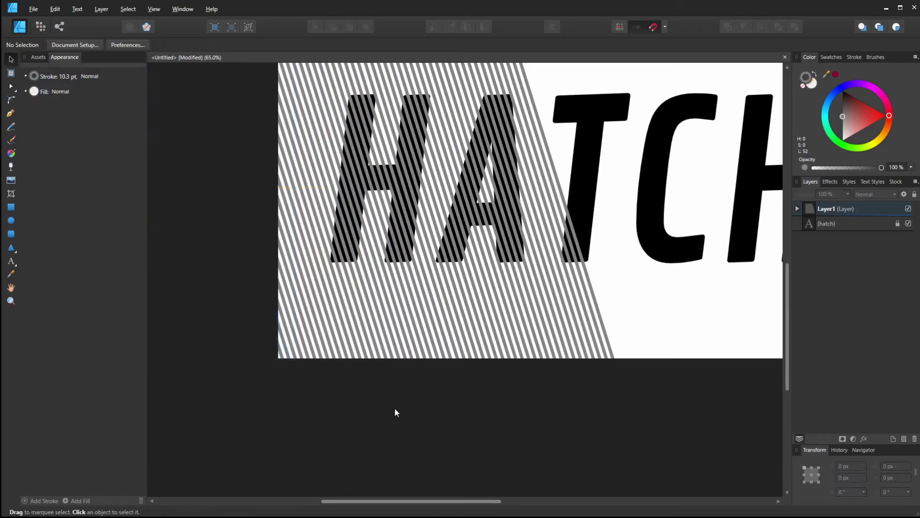
scroll(396, 411, down, 3)
scroll(379, 431, right, 3)
scroll(362, 452, left, 2)
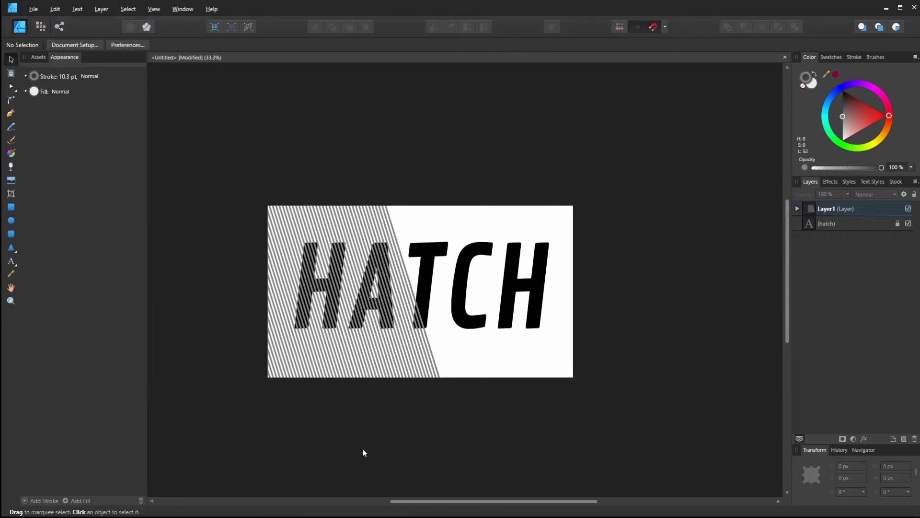
drag(522, 389, 231, 401)
drag(600, 430, 258, 361)
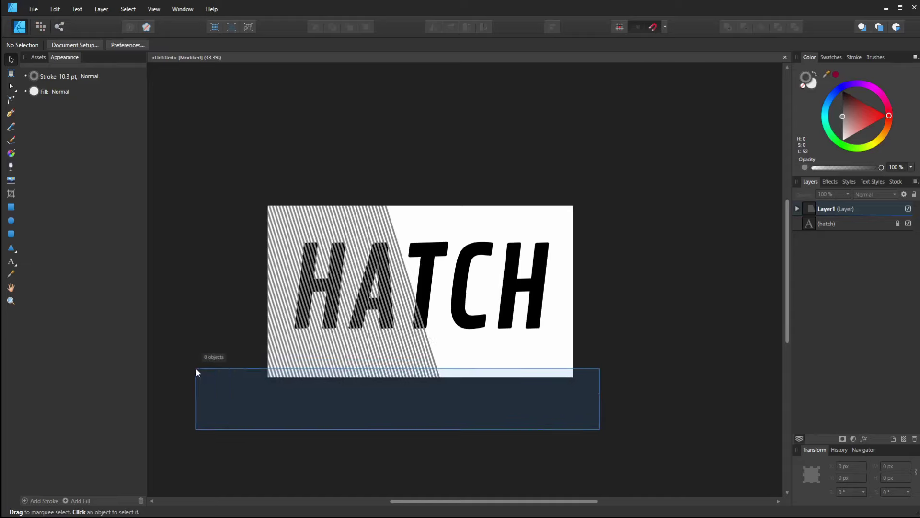
drag(196, 369, 186, 373)
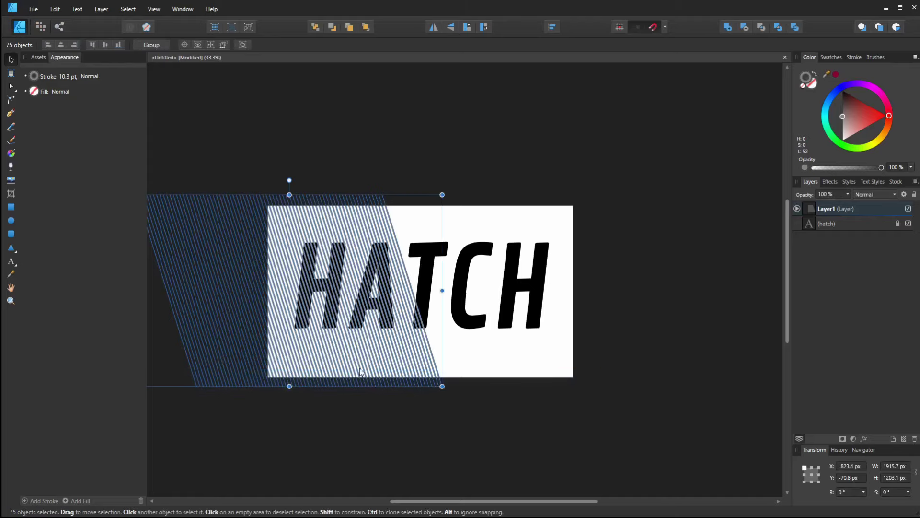
Drag the 75 hatch lines right so the hatching covers T, C and H
scroll(404, 381, up, 5)
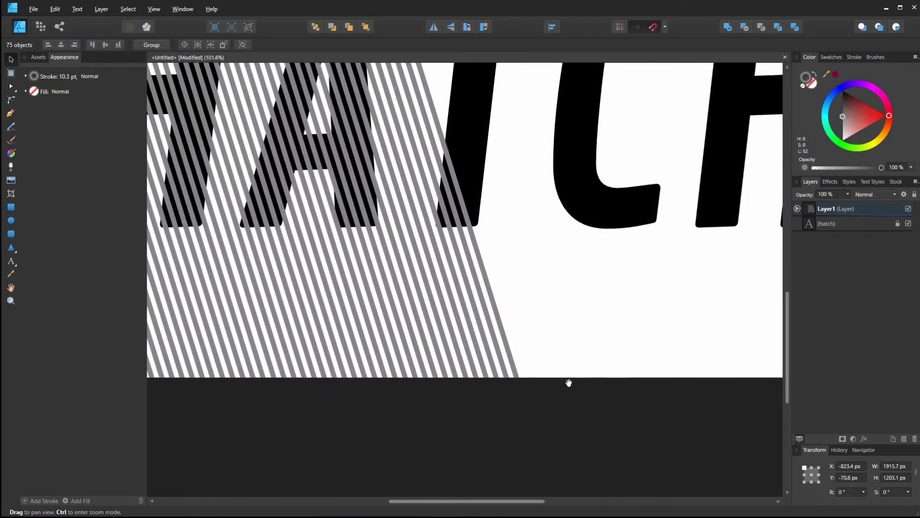
scroll(511, 381, down, 3)
scroll(382, 385, down, 2)
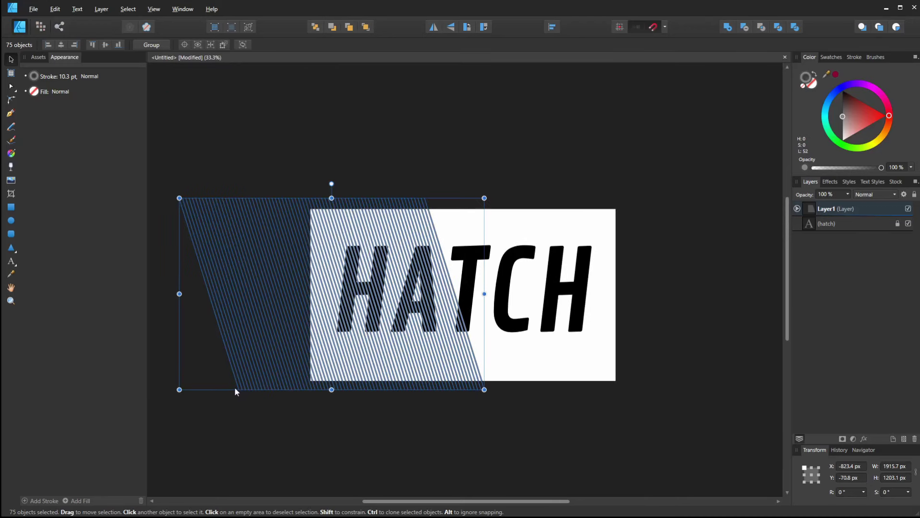
mouse_move(235, 388)
mouse_down()
mouse_move(496, 394)
mouse_move(484, 402)
mouse_up()
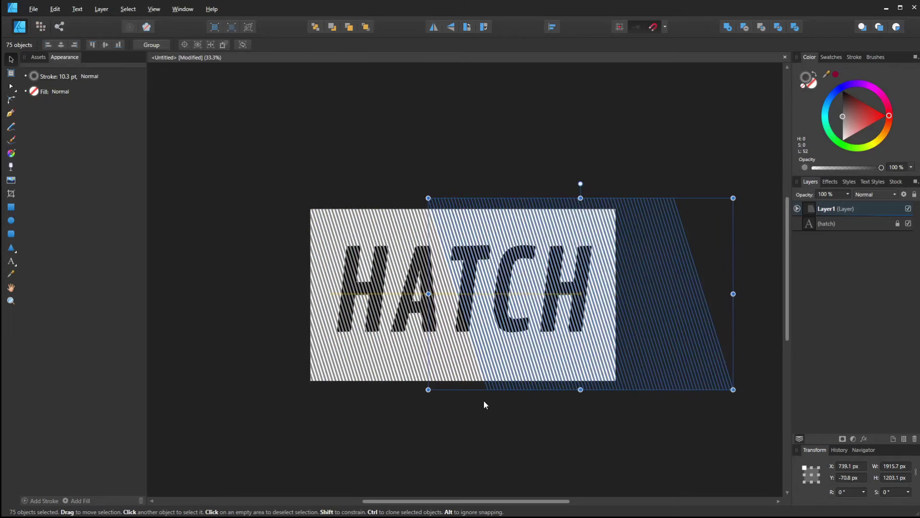
Drag Layer1 (hatch lines) below the HATCH text layer, then select the text layer
click(498, 416)
scroll(489, 395, up, 4)
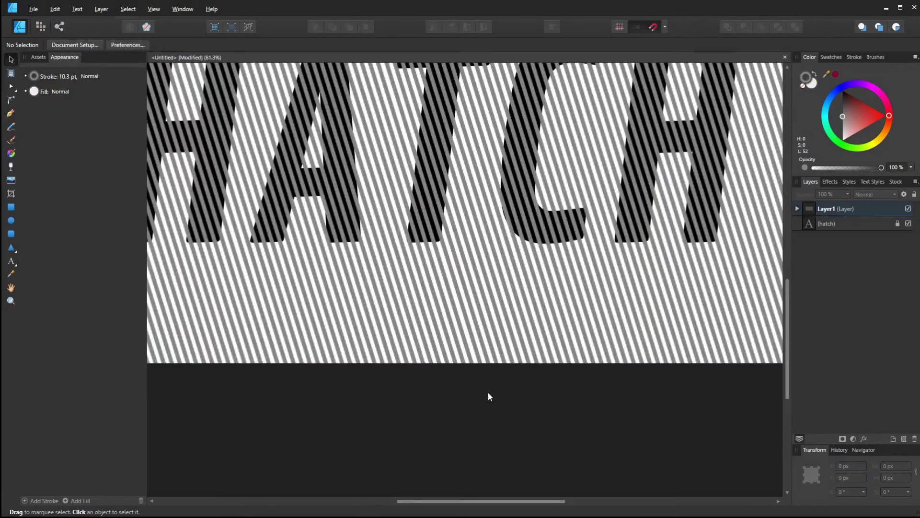
scroll(488, 393, down, 4)
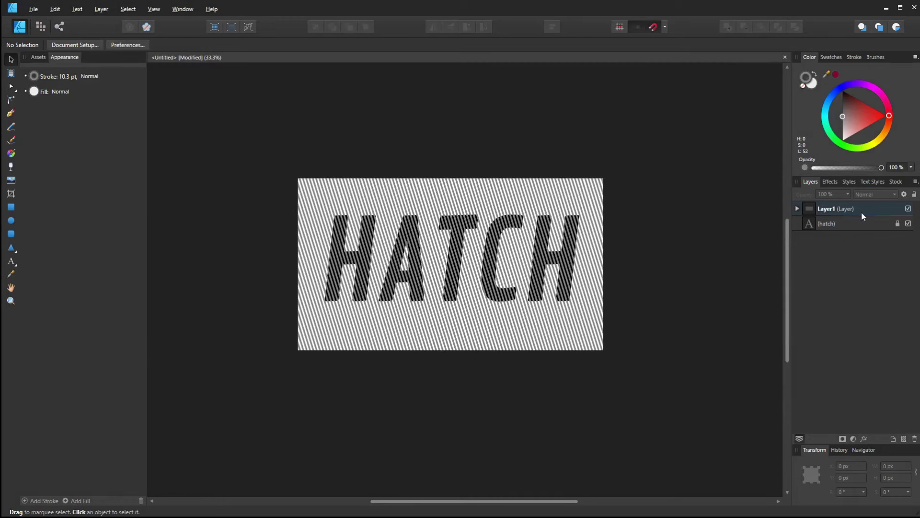
click(836, 225)
drag(855, 213, 855, 243)
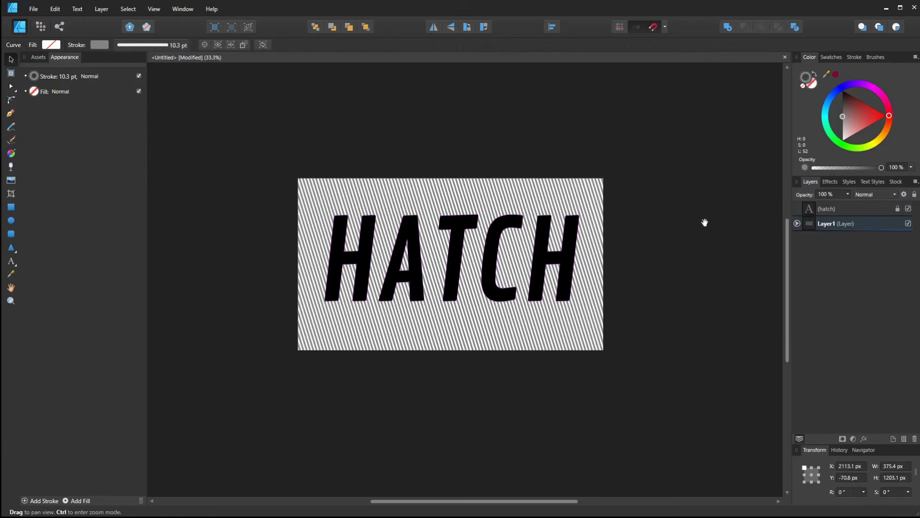
mouse_move(741, 197)
mouse_down()
mouse_move(698, 230)
mouse_move(731, 239)
mouse_up()
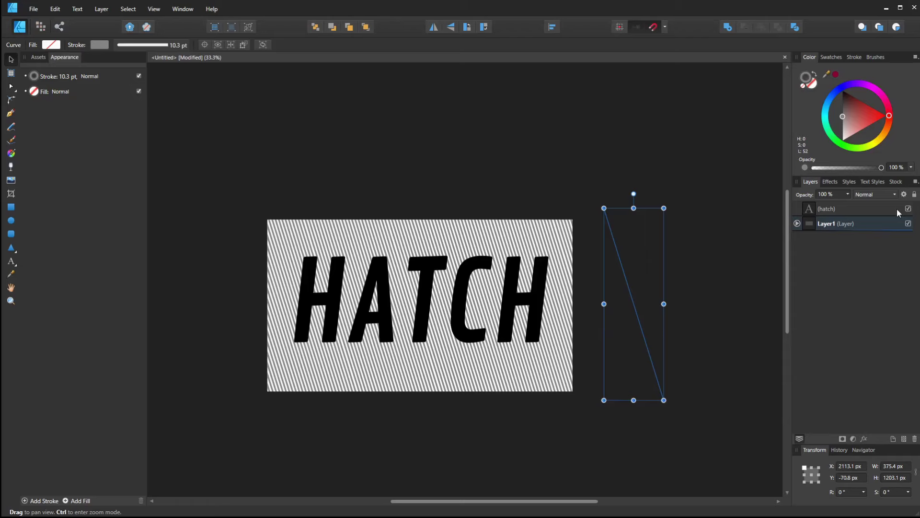
click(858, 209)
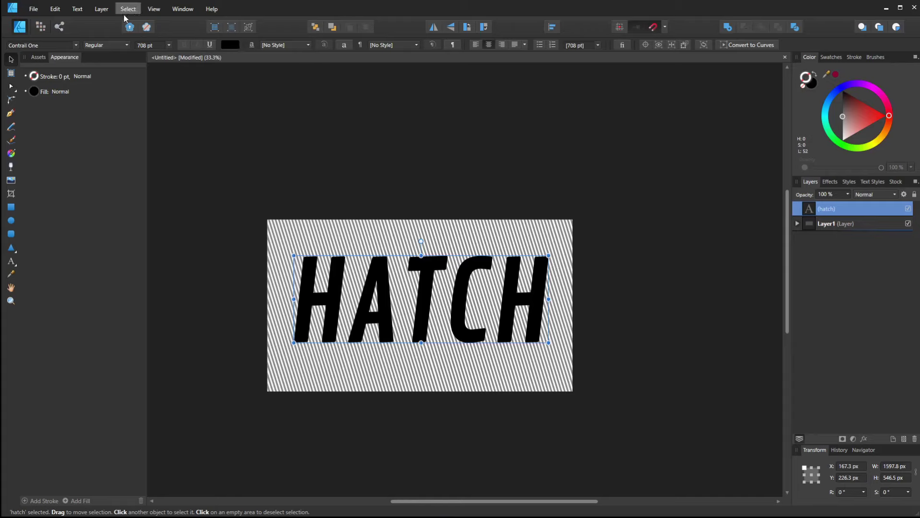
Show the Symbols panel via View > Studio and create a symbol from the HATCH text
click(102, 9)
mouse_move(158, 14)
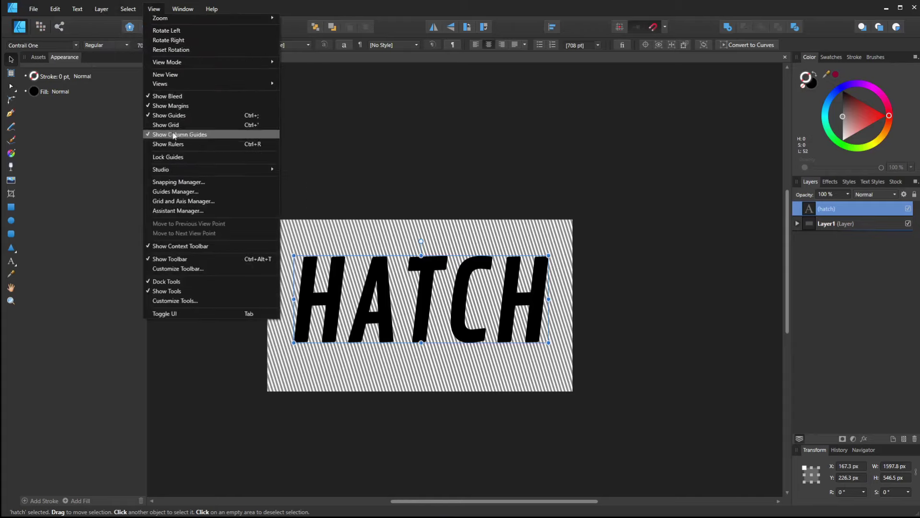
mouse_move(254, 171)
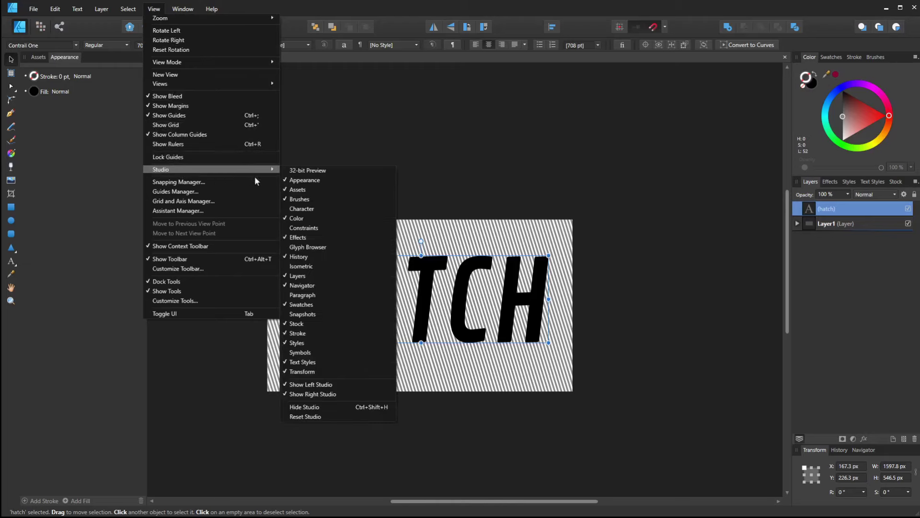
click(330, 351)
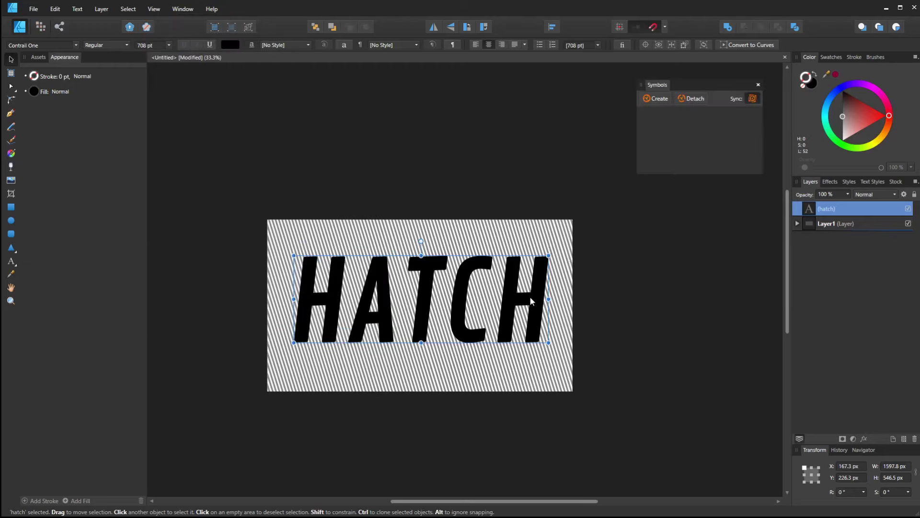
click(659, 100)
scroll(582, 303, up, 5)
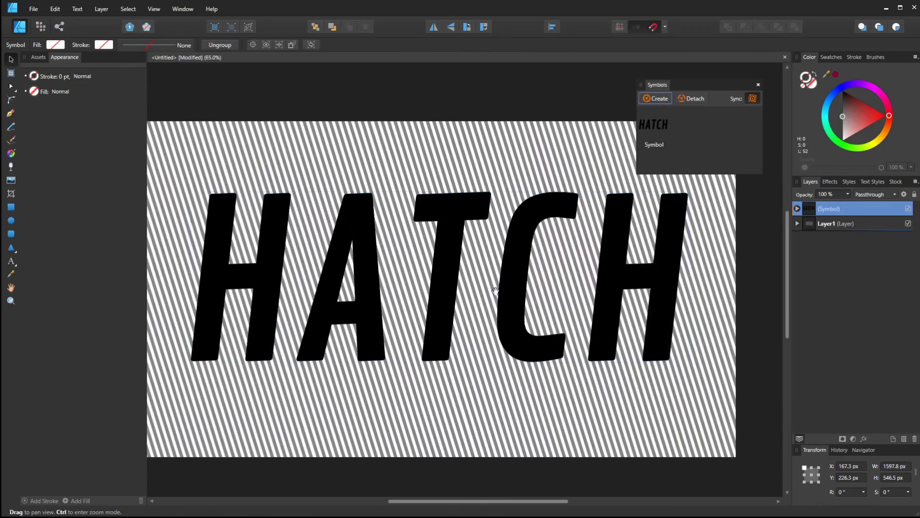
Offset the duplicate HATCH symbol and stack its layer below the original Symbol layer
mouse_move(508, 305)
mouse_down()
mouse_move(498, 304)
mouse_move(498, 326)
mouse_up()
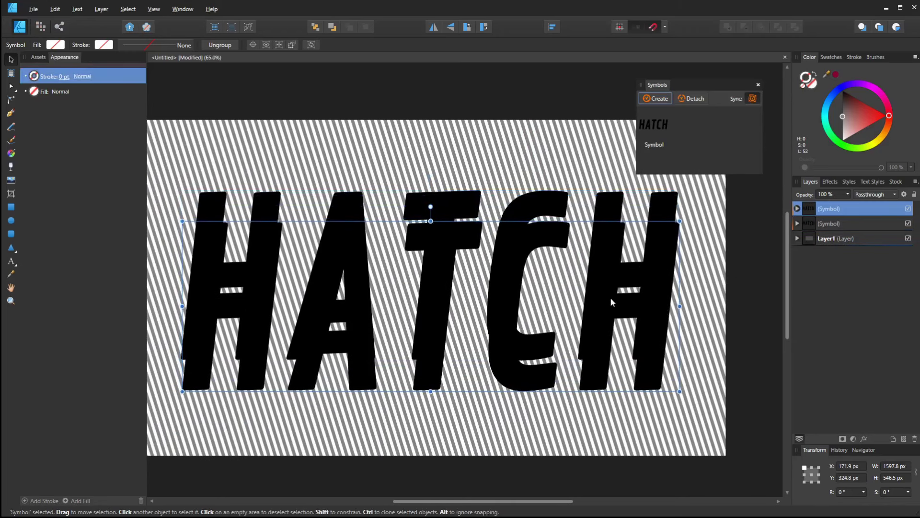
drag(631, 303, 637, 292)
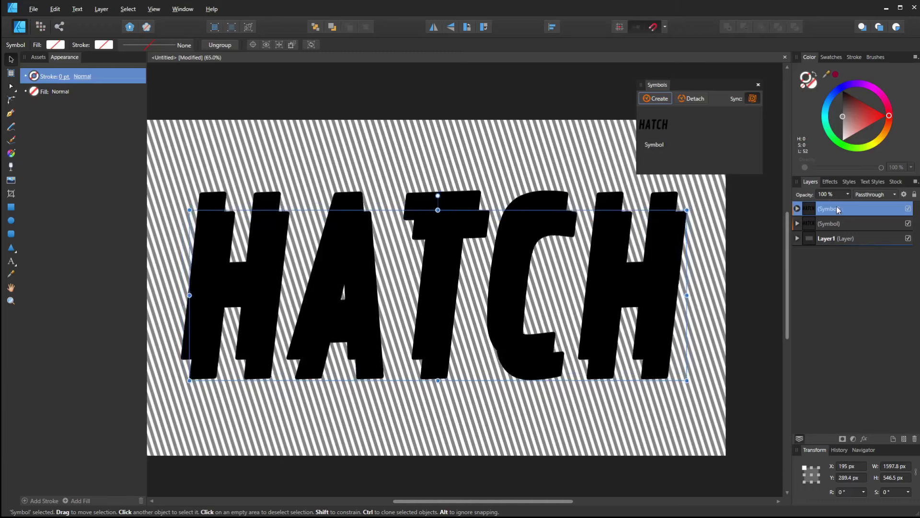
click(833, 224)
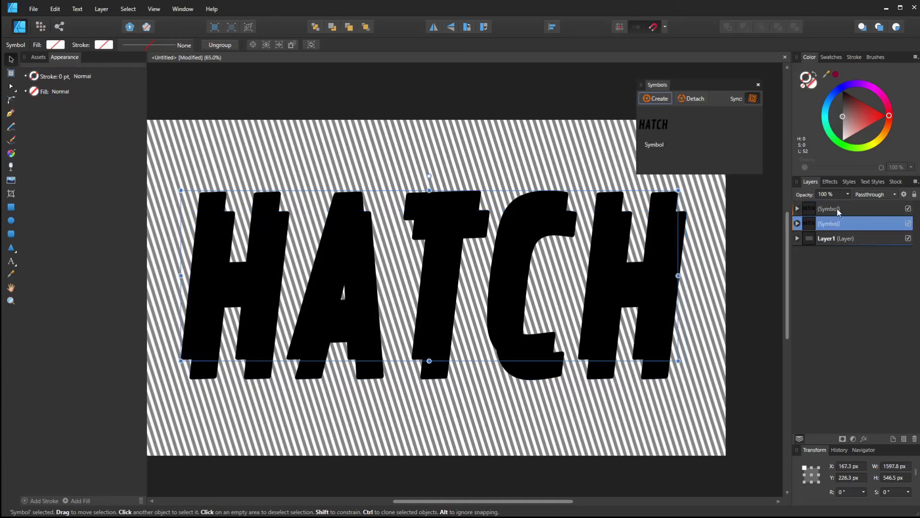
click(837, 210)
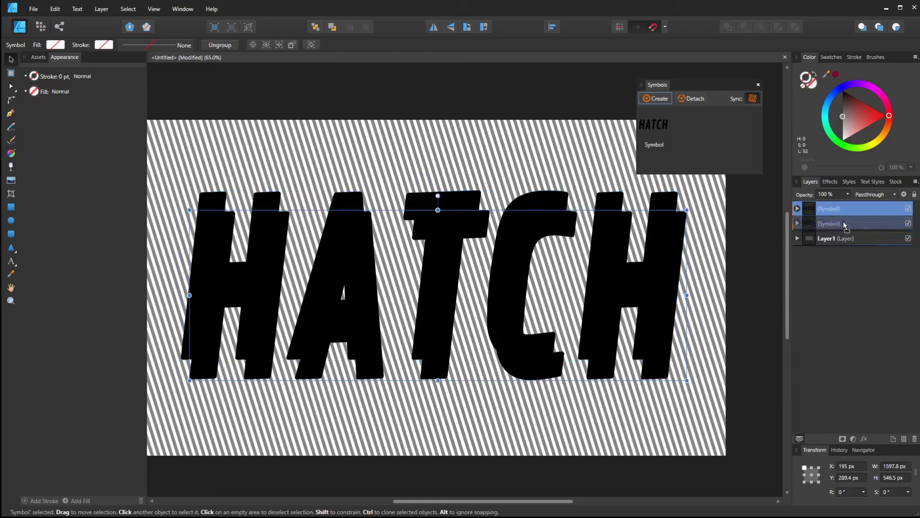
drag(841, 209, 848, 234)
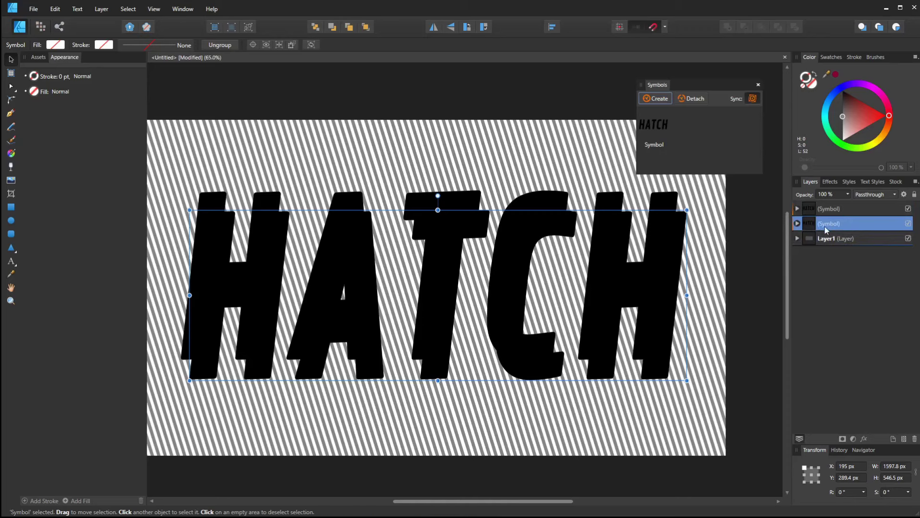
Drop the offset Symbol layer onto Layer1 to clip the hatch lines, then reselect the front symbol
mouse_move(833, 226)
mouse_down()
mouse_move(841, 239)
mouse_move(812, 245)
mouse_move(815, 237)
mouse_up()
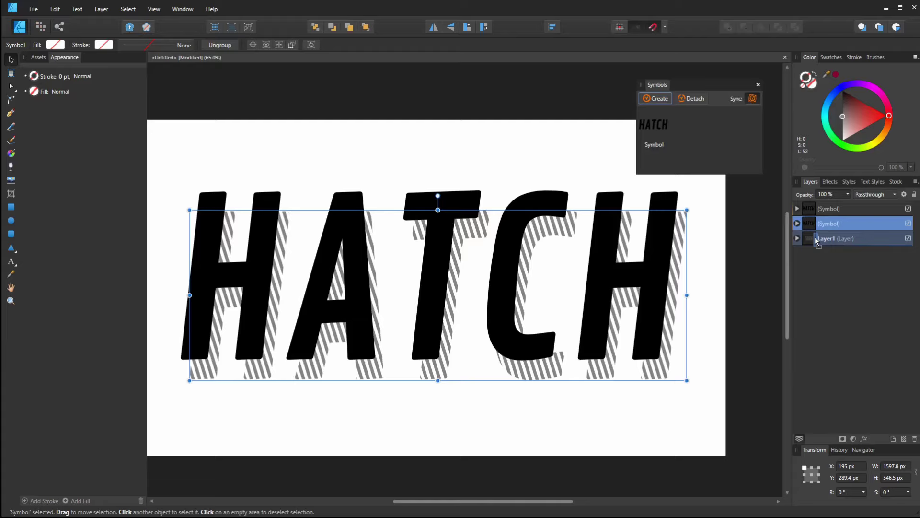
drag(817, 241, 817, 241)
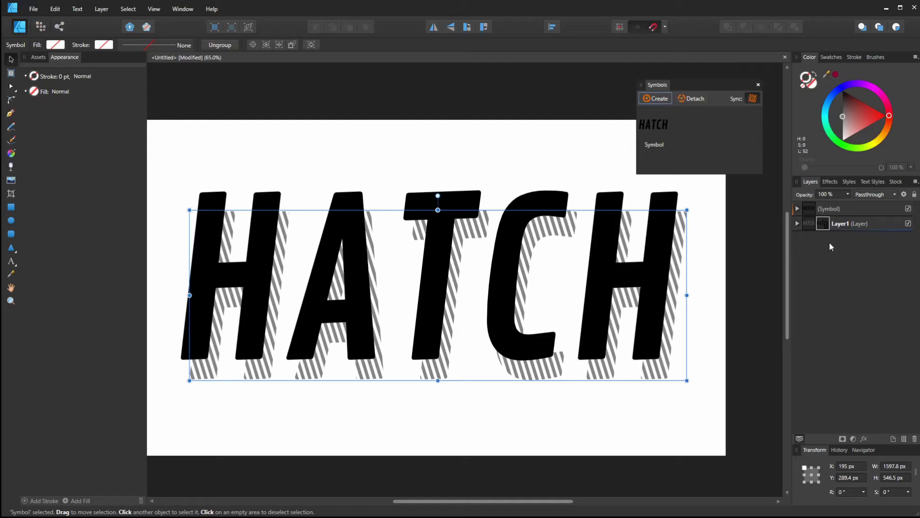
scroll(676, 262, down, 1)
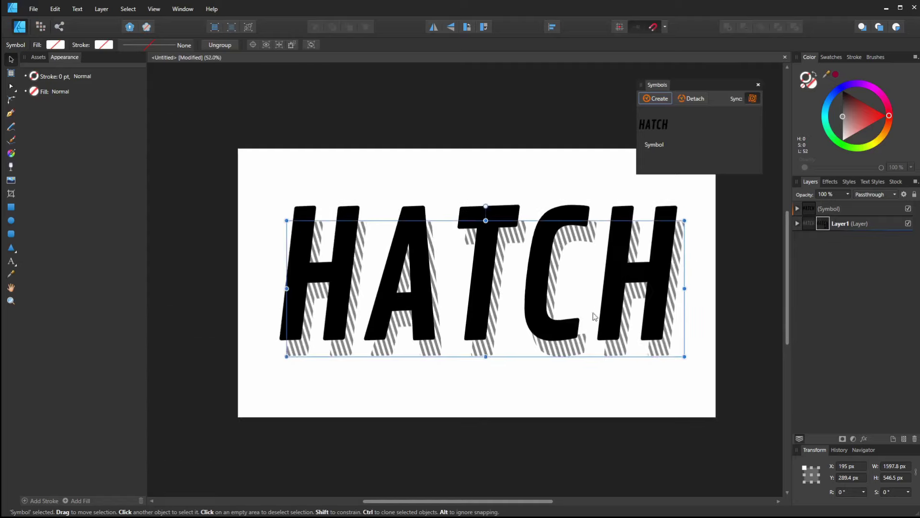
click(743, 378)
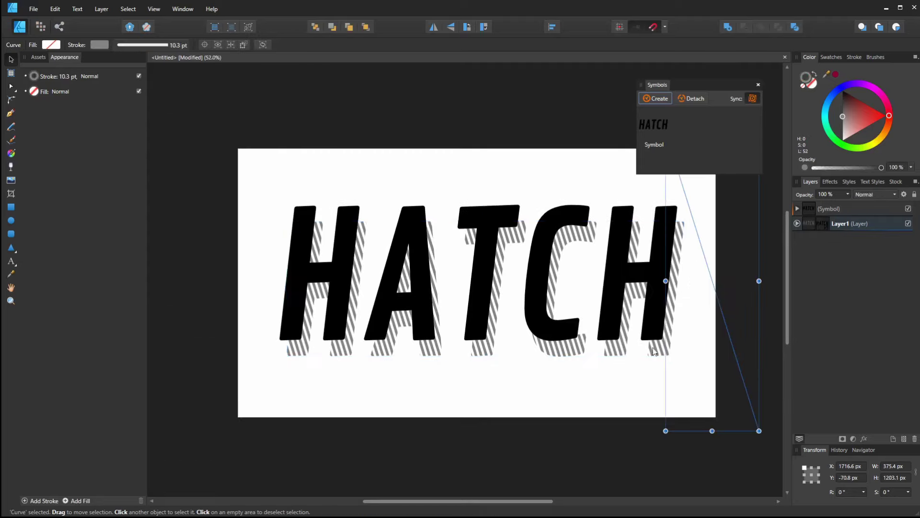
click(830, 210)
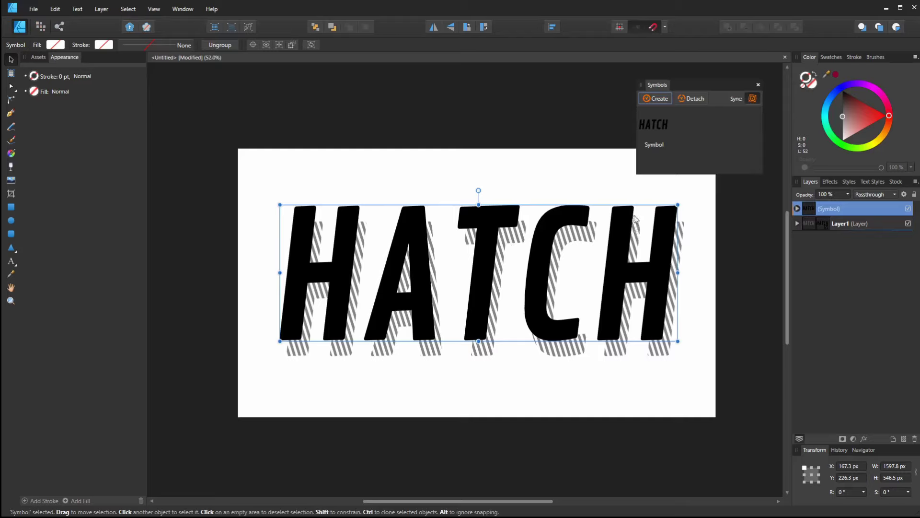
Give the front HATCH letters a solid 12.1 pt stroke aligned outside
click(50, 76)
click(64, 76)
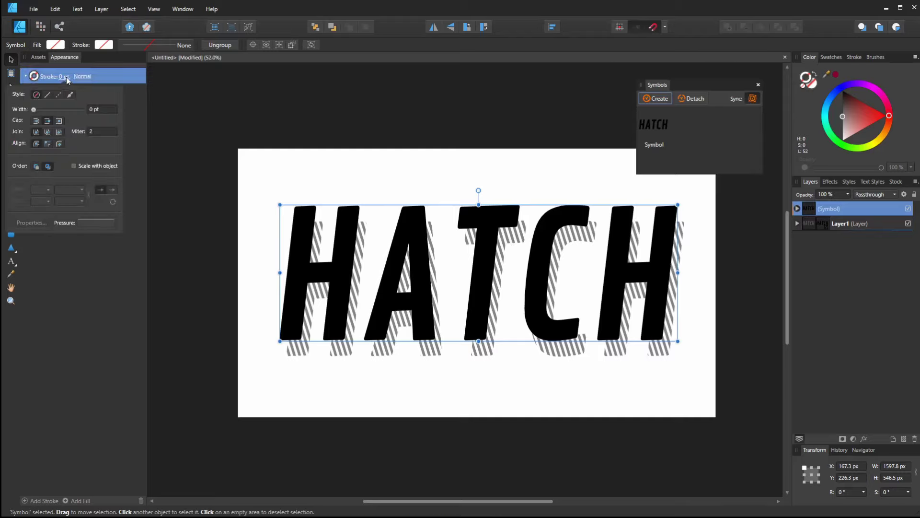
click(48, 95)
drag(45, 109, 69, 110)
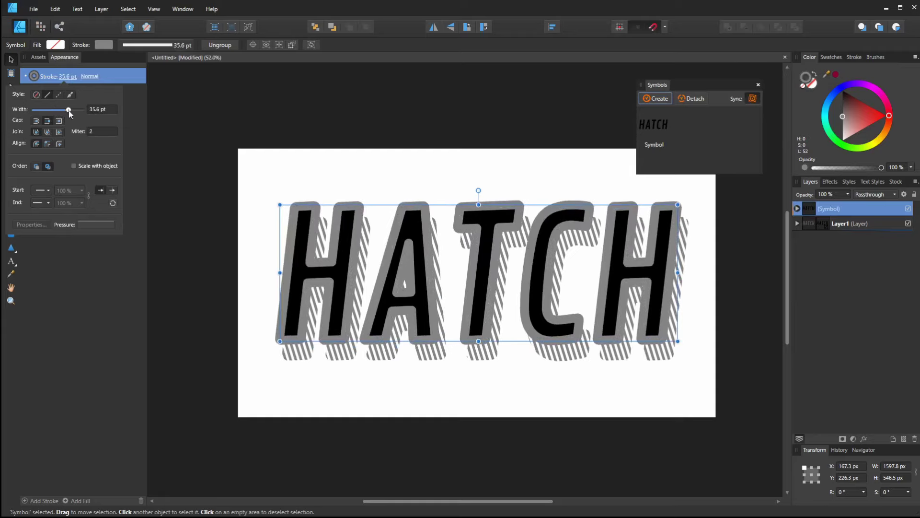
click(58, 144)
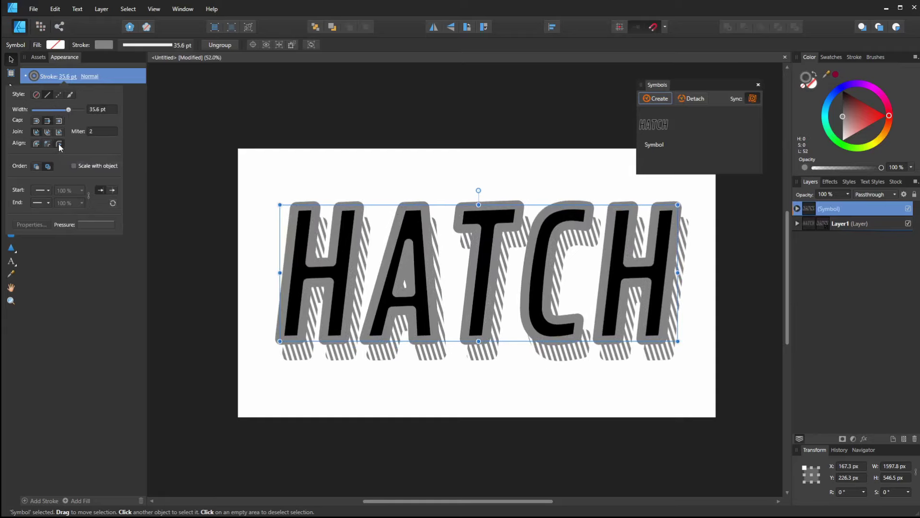
drag(68, 110, 56, 112)
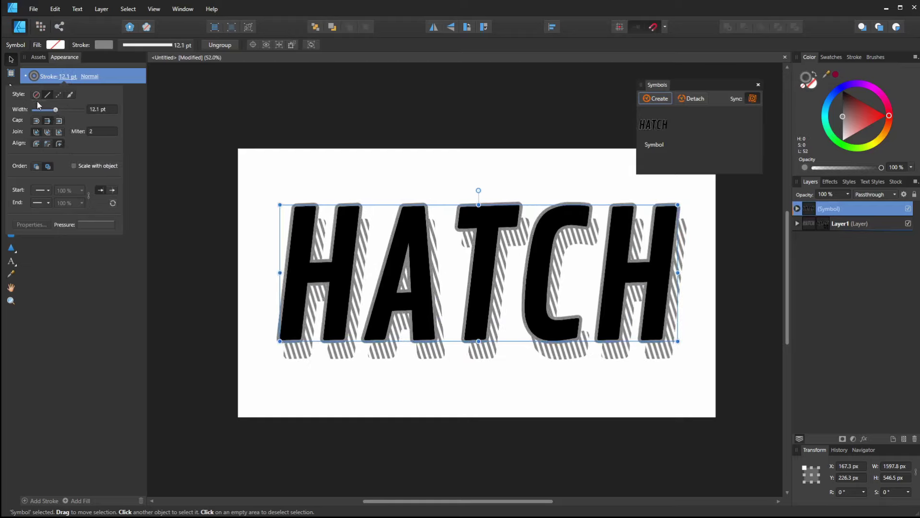
click(34, 76)
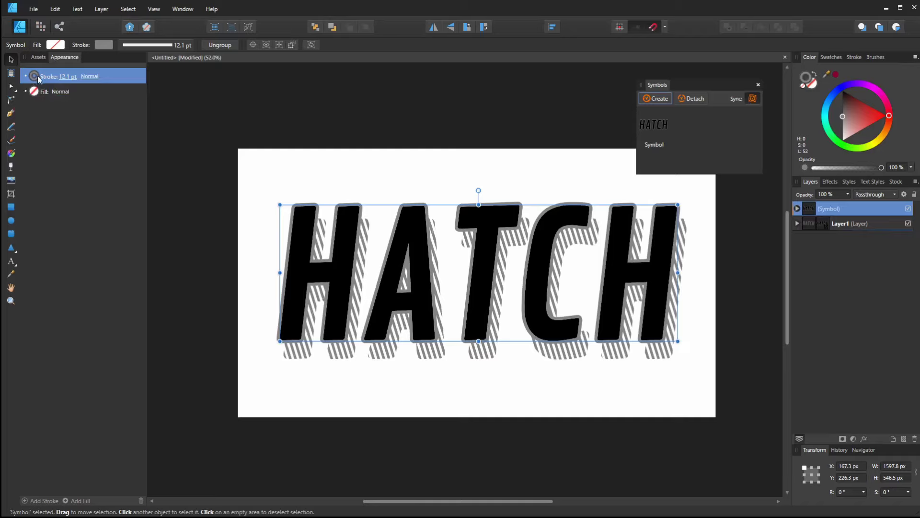
Make the outline white and move the HATCH lettering up-left to about X 161, Y 234 px
click(37, 76)
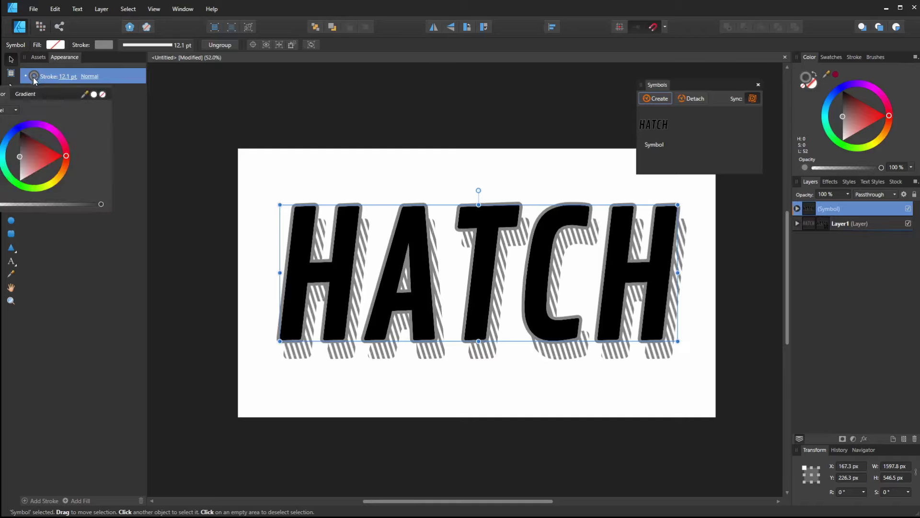
drag(20, 157, 12, 202)
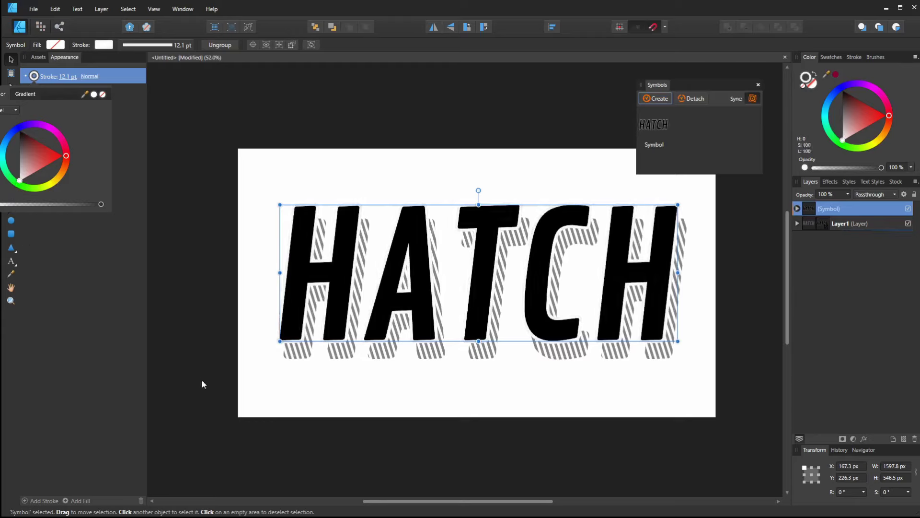
click(217, 430)
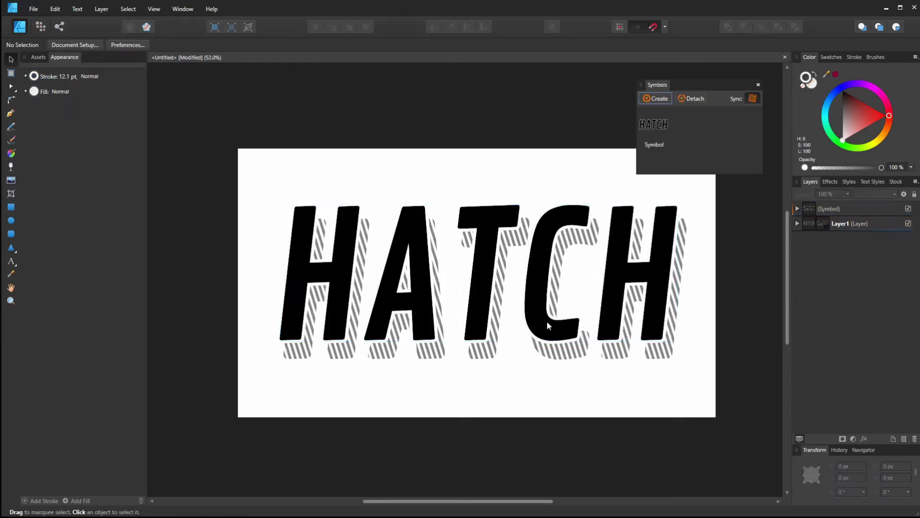
mouse_move(546, 320)
mouse_down()
mouse_move(533, 315)
mouse_move(555, 337)
mouse_move(548, 326)
mouse_up()
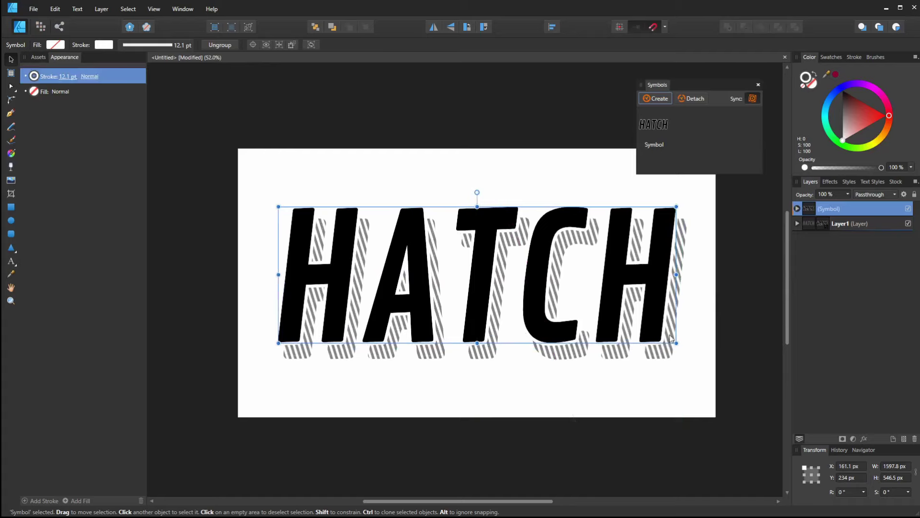
click(742, 311)
Duplicate Layer1 with Ctrl+J and drag the copy down to about X 195, Y 349.7 px
click(868, 223)
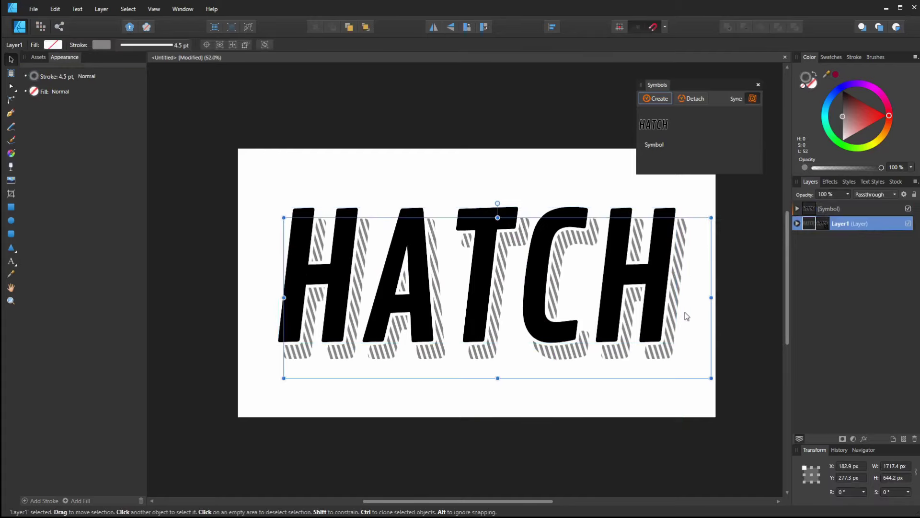
scroll(686, 313, up, 1)
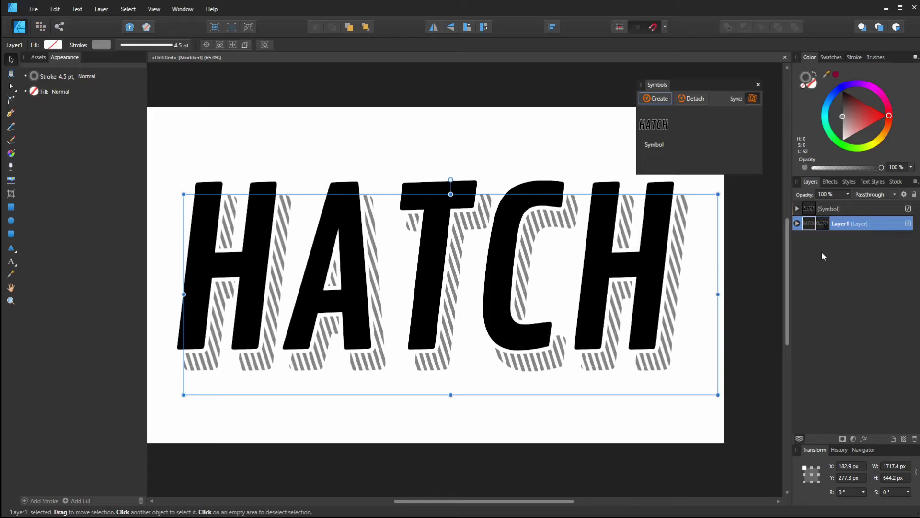
key(ctrl+j)
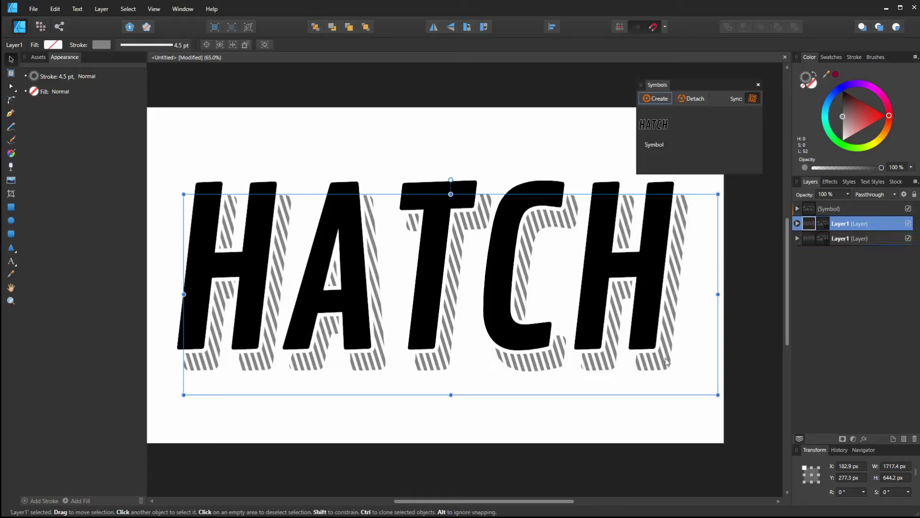
drag(667, 361, 670, 383)
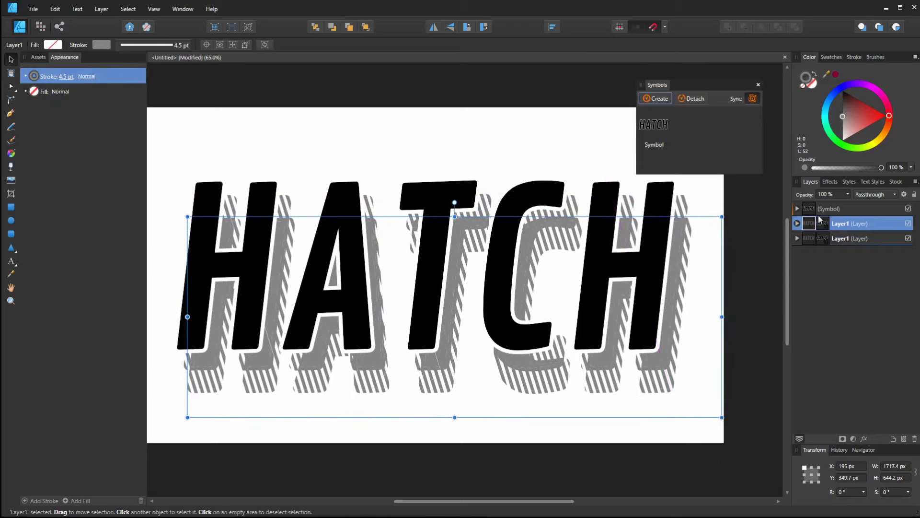
Apply a black Color Overlay effect to the duplicated hatch shadow layer
click(753, 99)
double_click(845, 223)
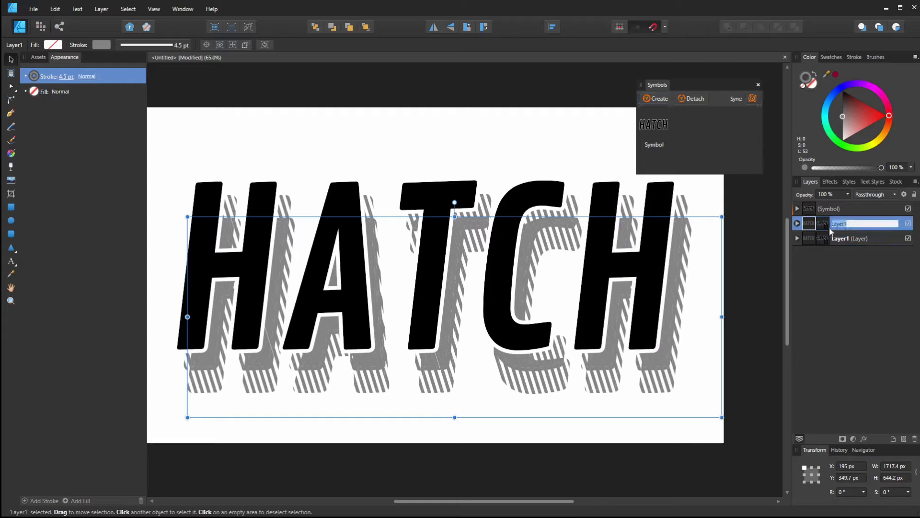
click(830, 181)
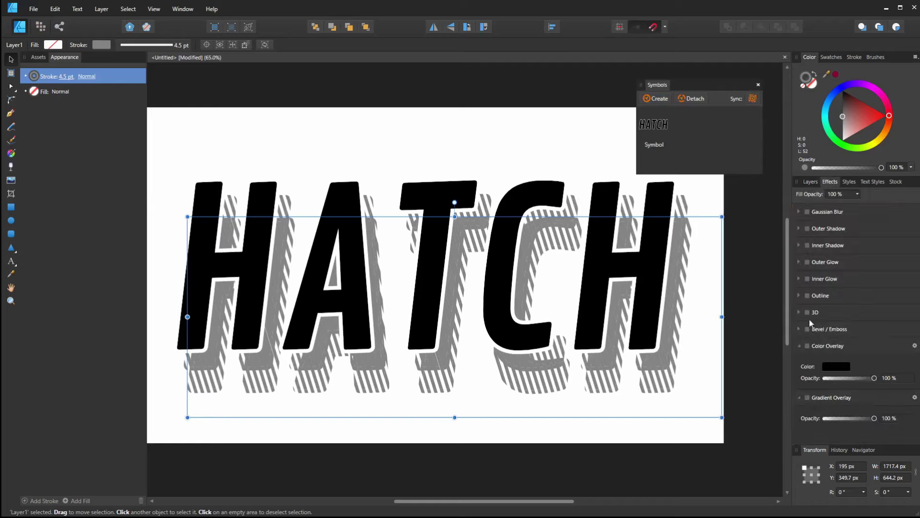
click(799, 346)
click(807, 344)
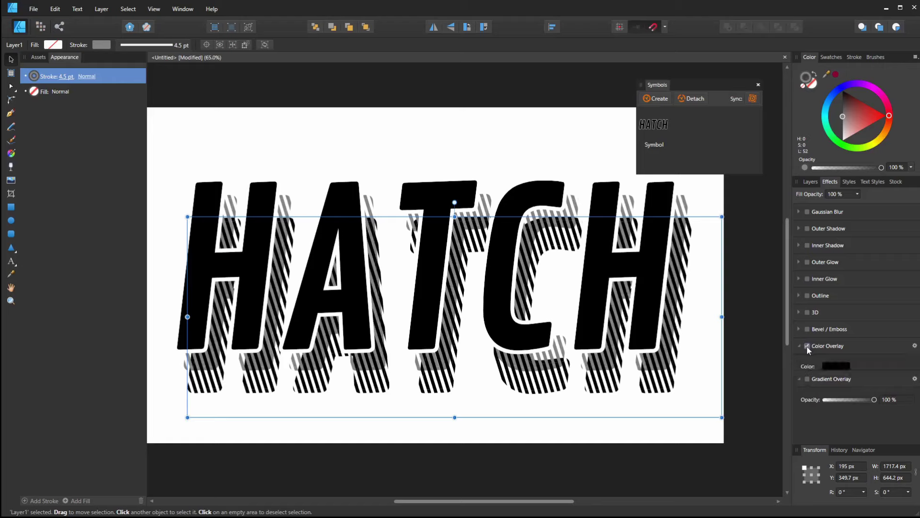
click(836, 367)
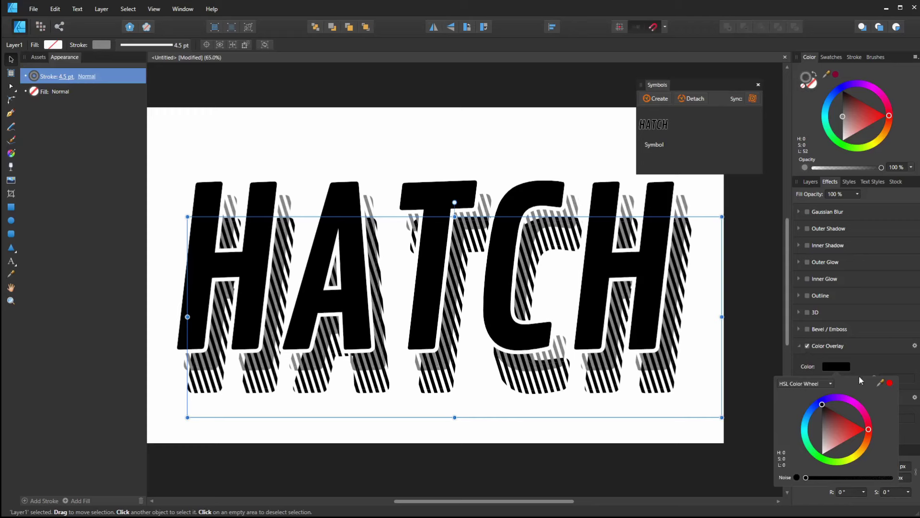
mouse_move(846, 428)
mouse_down()
mouse_move(859, 430)
mouse_move(846, 414)
mouse_move(811, 401)
mouse_move(802, 380)
mouse_up()
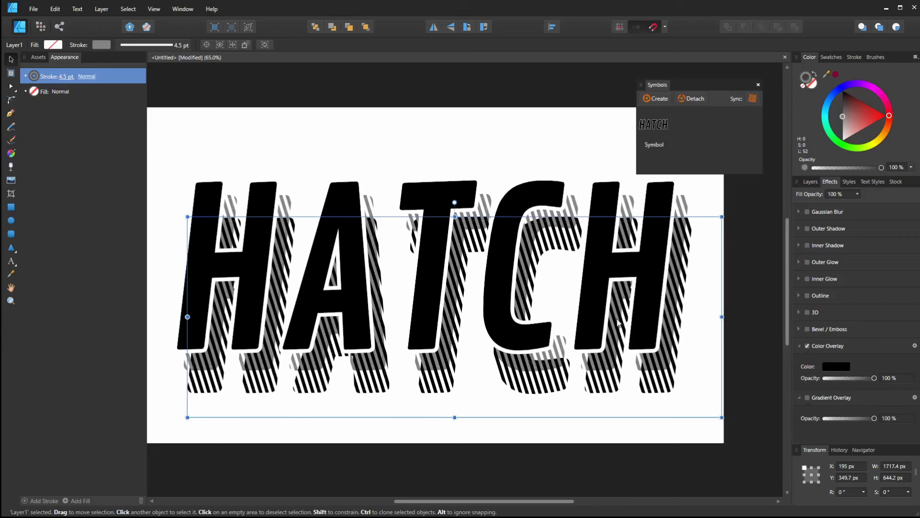
Move the black hatch copy up to about X 194.4, Y 280 px so stripes alternate
scroll(617, 357, up, 2)
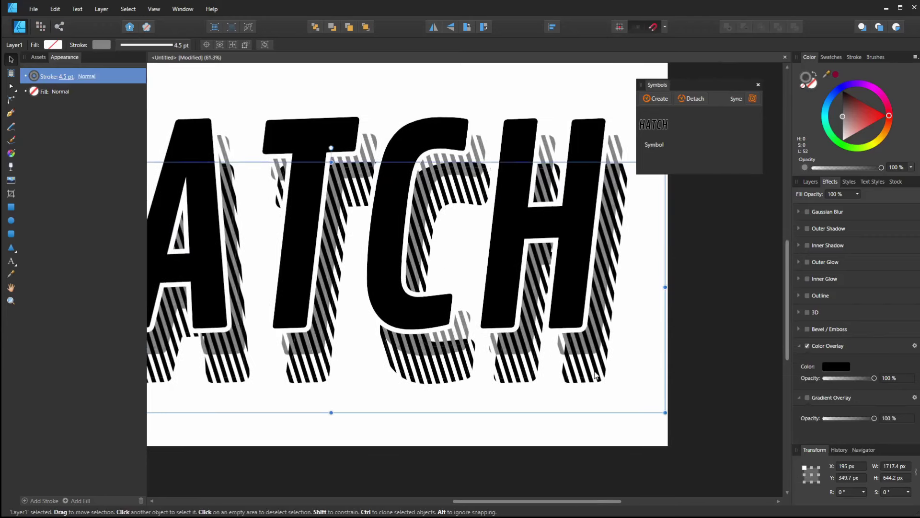
drag(590, 370, 597, 351)
scroll(597, 351, up, 3)
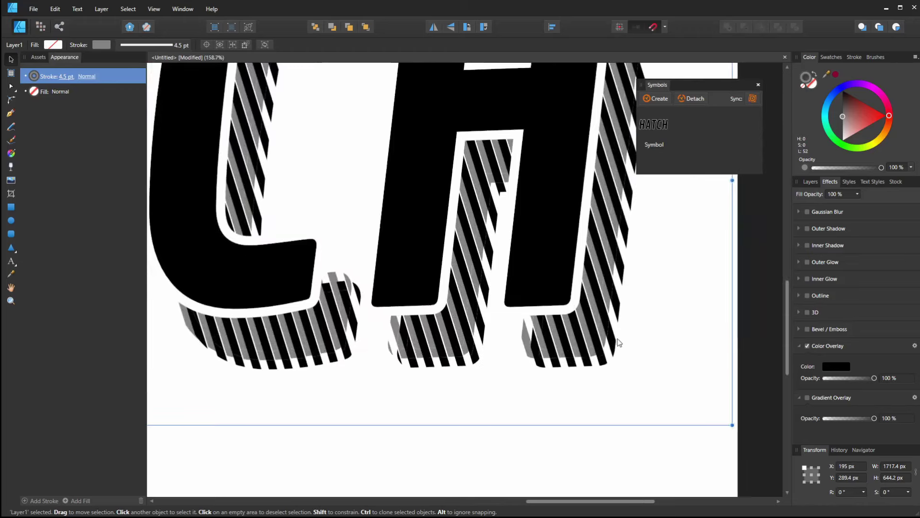
drag(619, 347, 617, 336)
scroll(608, 303, down, 3)
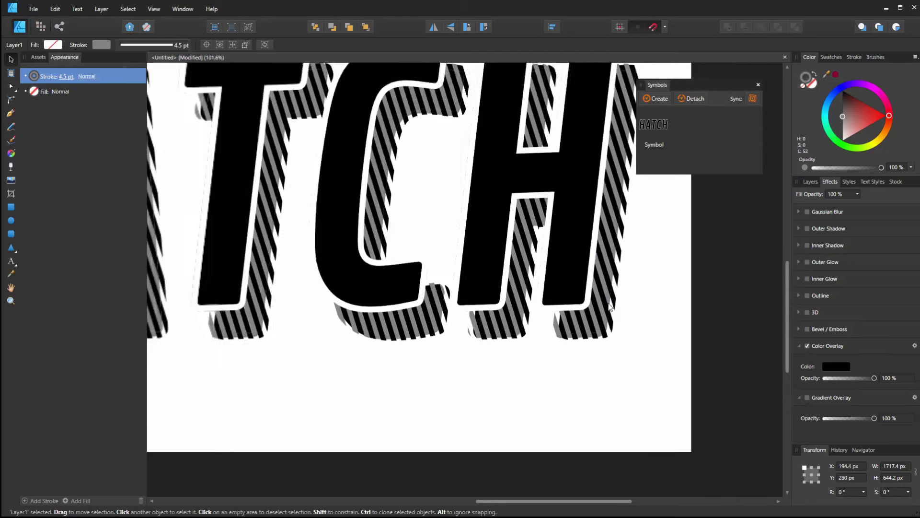
scroll(605, 306, up, 5)
scroll(606, 306, right, 5)
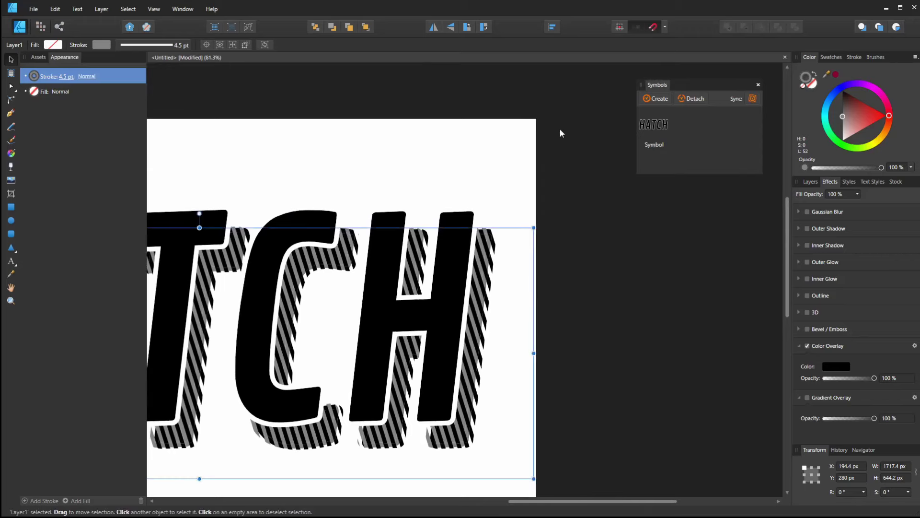
click(560, 134)
mouse_move(487, 295)
mouse_down()
mouse_move(806, 274)
mouse_move(773, 274)
mouse_up()
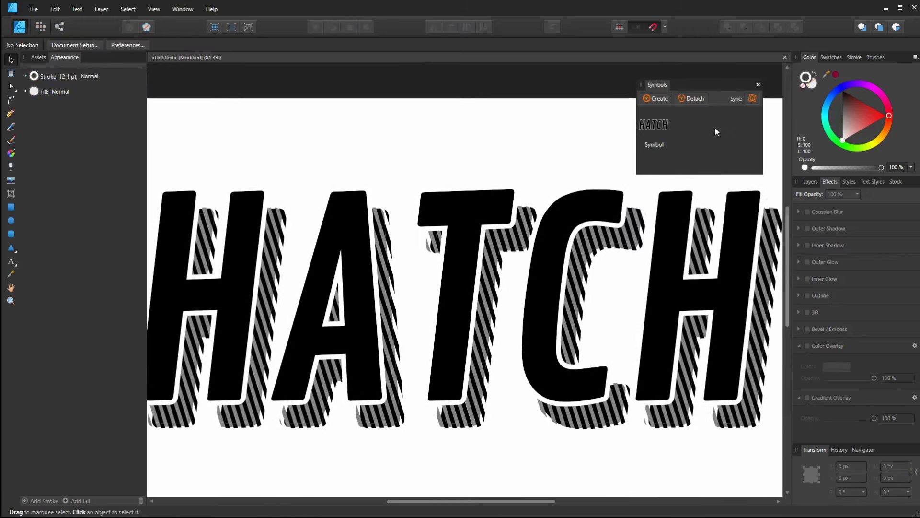
Toggle symbol Sync and retype the HATCH text as ASDF
click(753, 99)
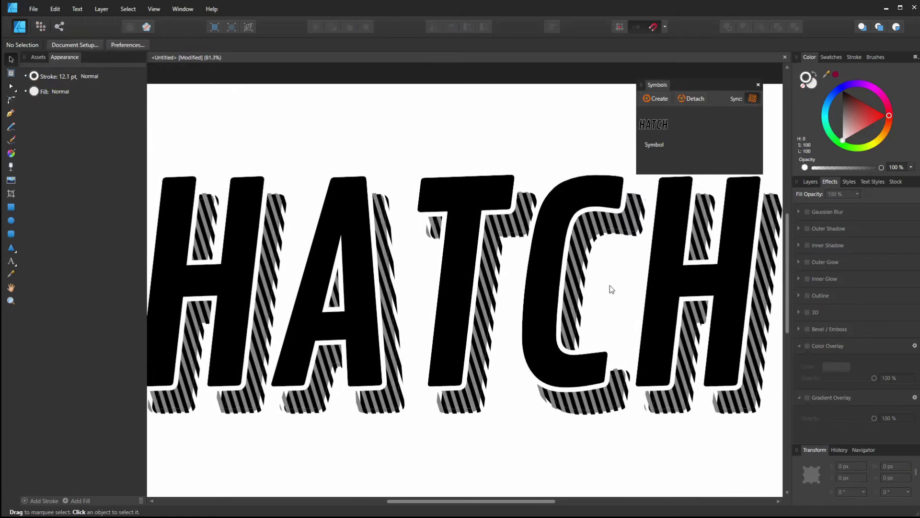
click(489, 314)
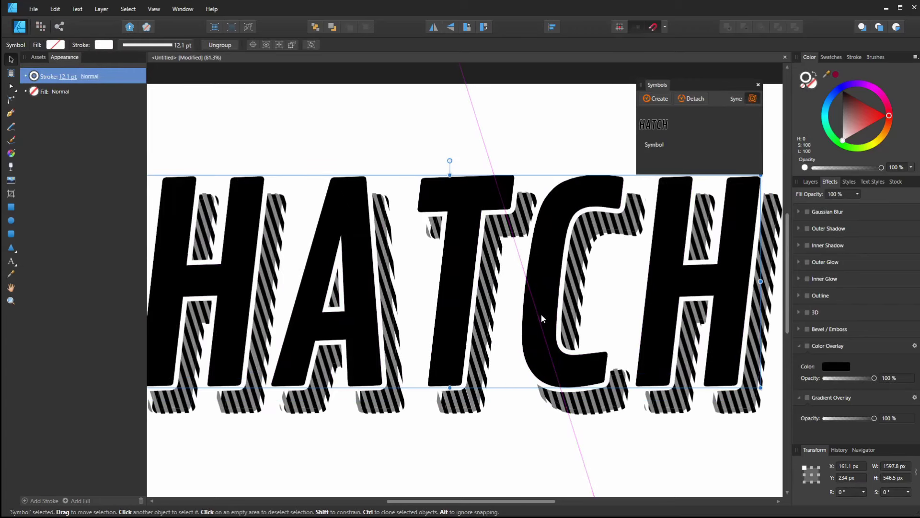
double_click(541, 314)
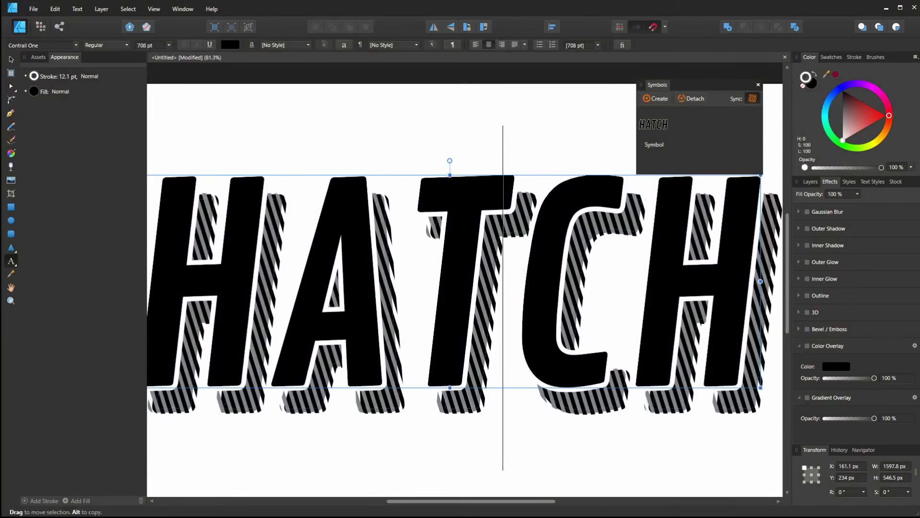
key(ctrl+a)
text(ASDF)
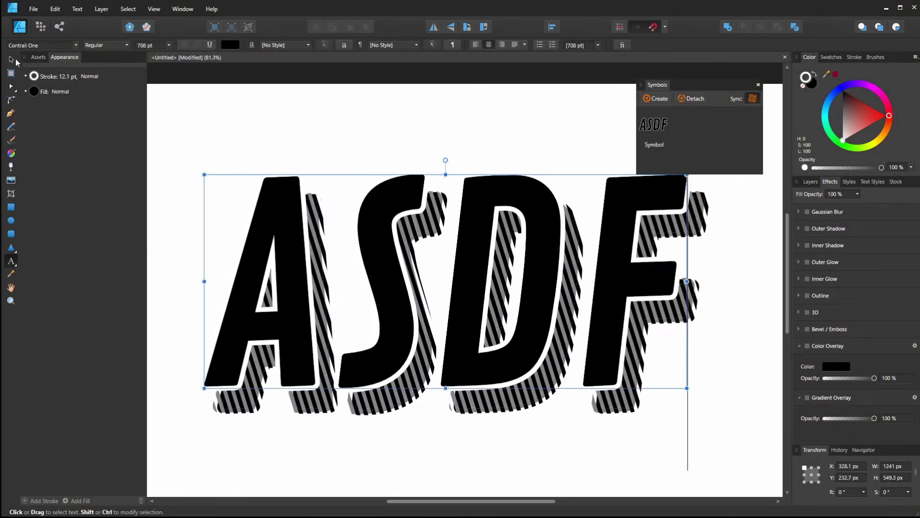
click(14, 60)
click(246, 86)
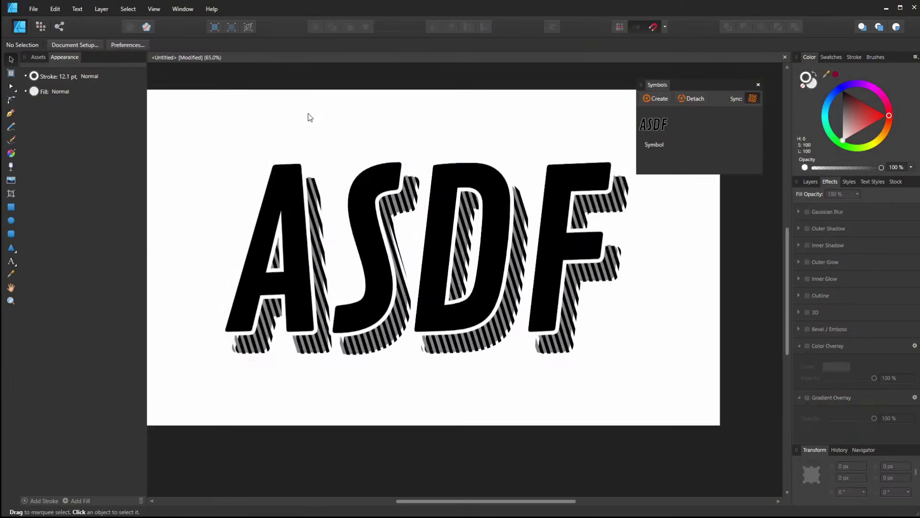
Pan and zoom to inspect the ASDF letters and their hatched shadows
scroll(308, 118, down, 1)
drag(555, 267, 620, 316)
scroll(474, 299, up, 2)
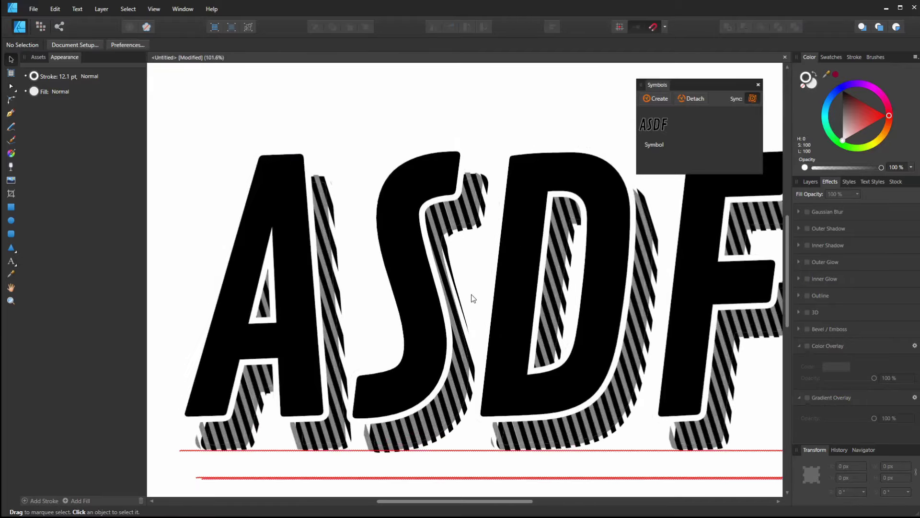
drag(473, 299, 338, 293)
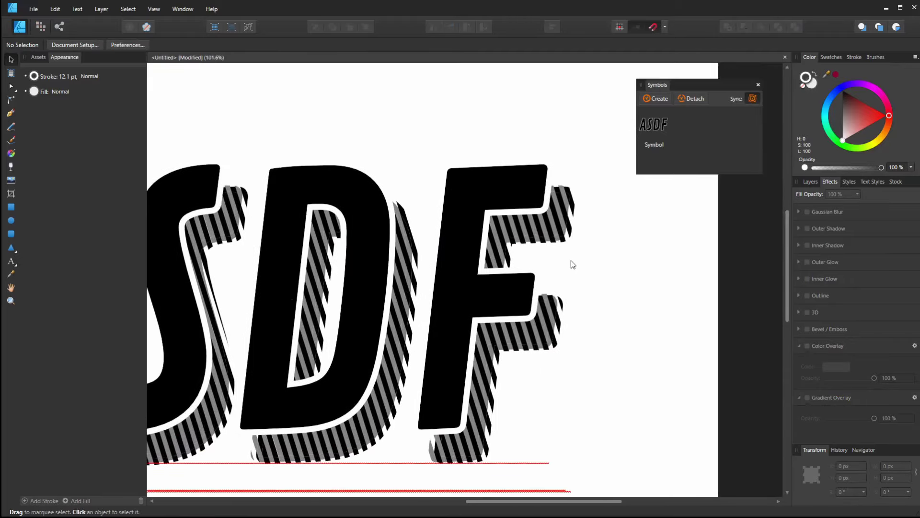
scroll(571, 264, down, 2)
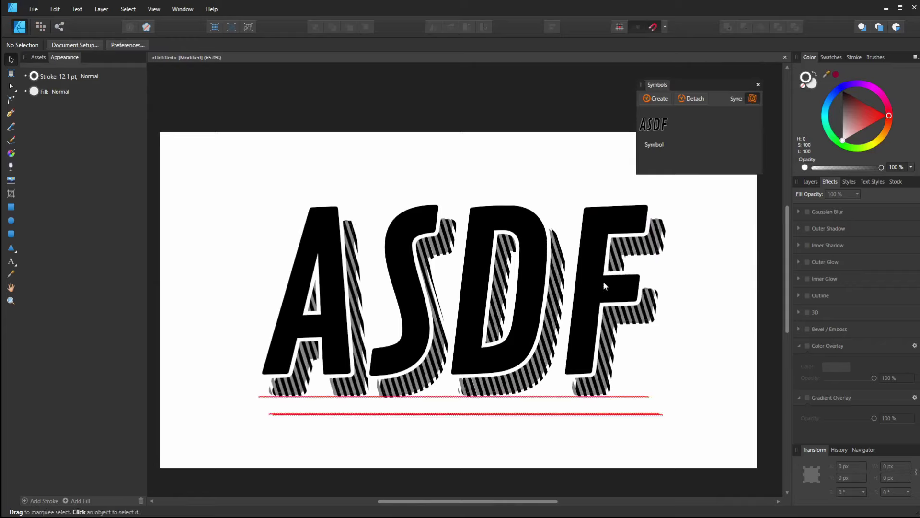